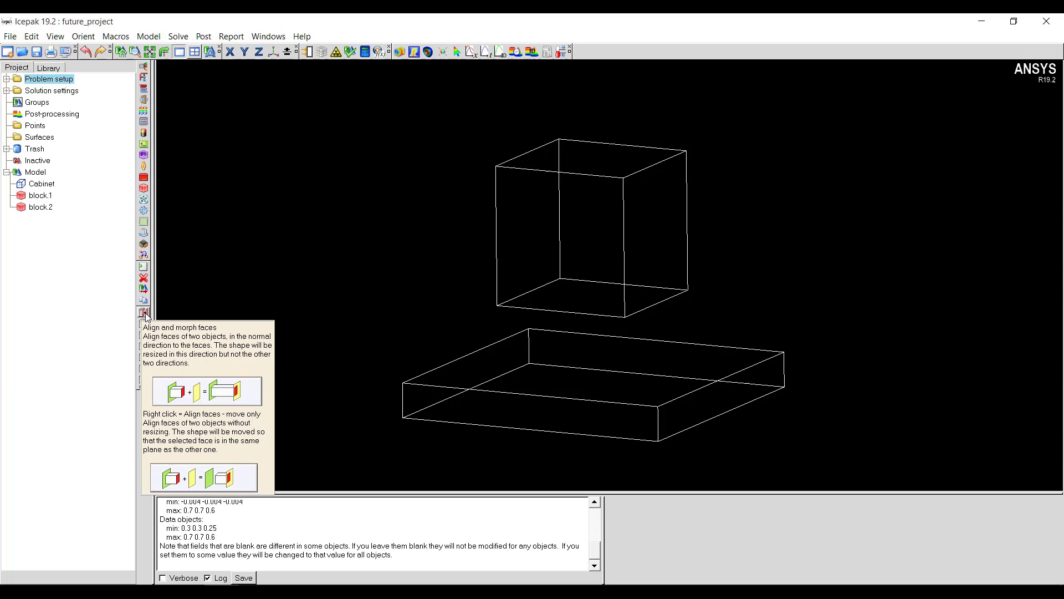
Step: Try Align and morph faces to stretch the cube's bottom face onto the flat block's top face, and undo the change
click(144, 313)
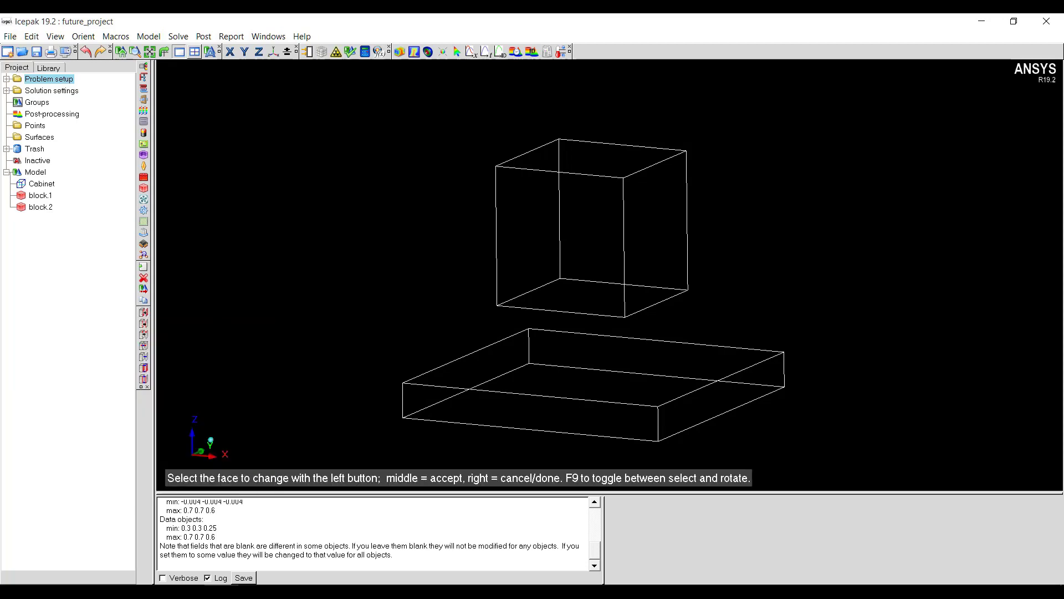
click(541, 307)
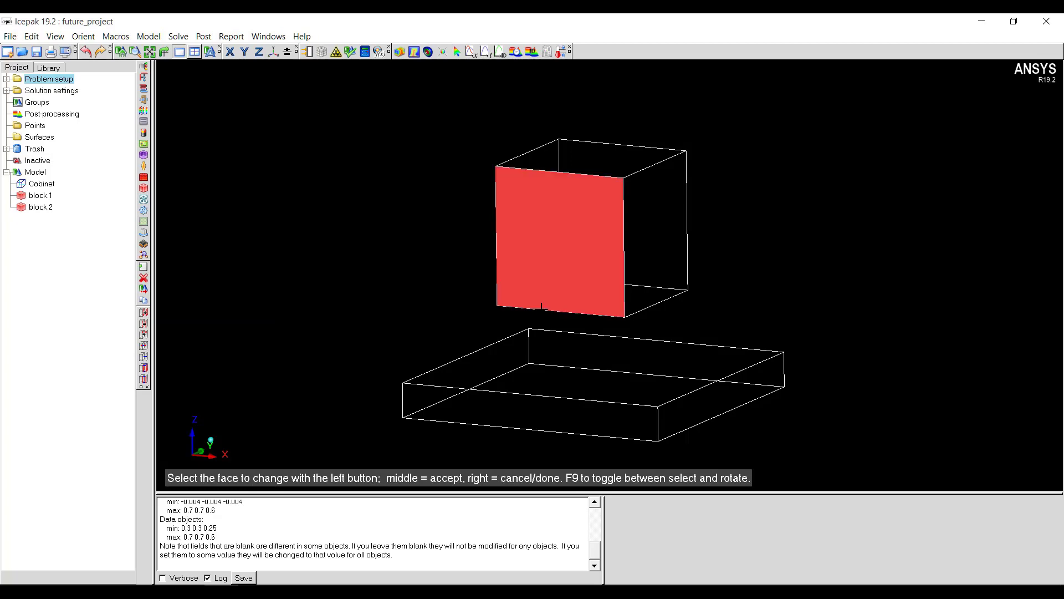
click(542, 306)
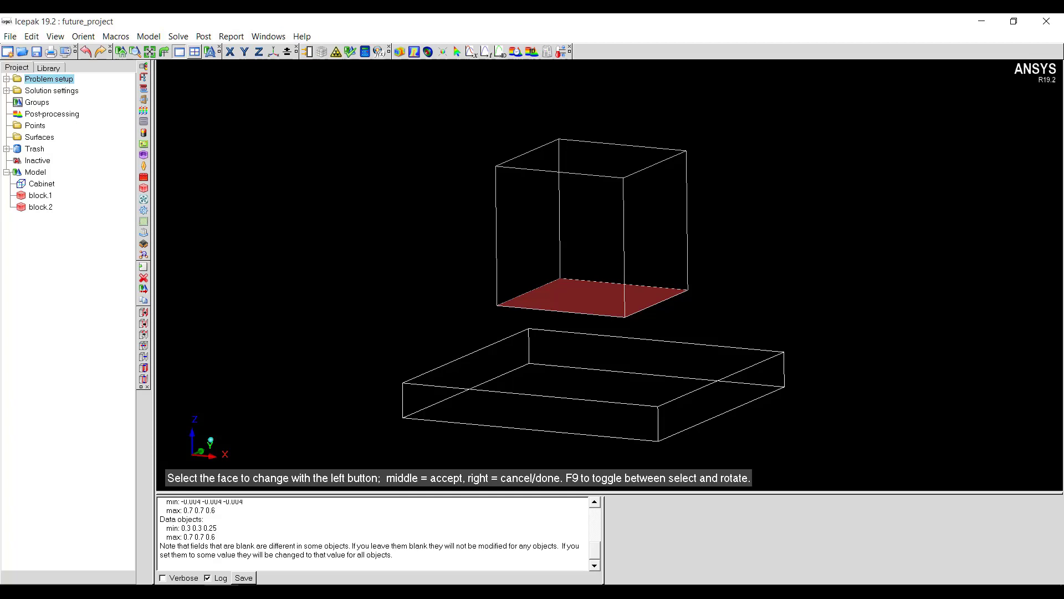
middle_click(560, 303)
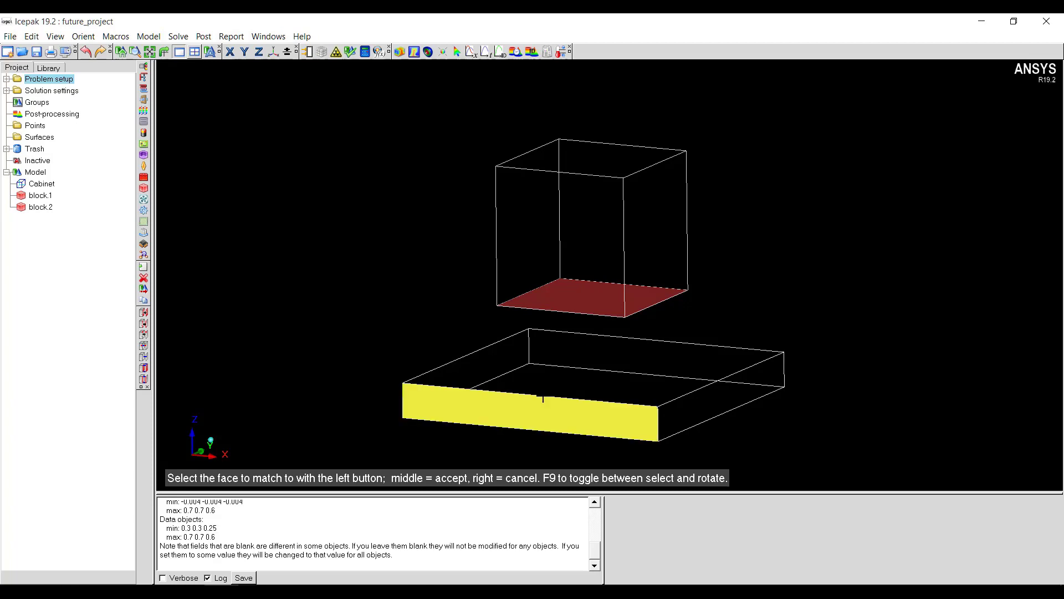
click(543, 393)
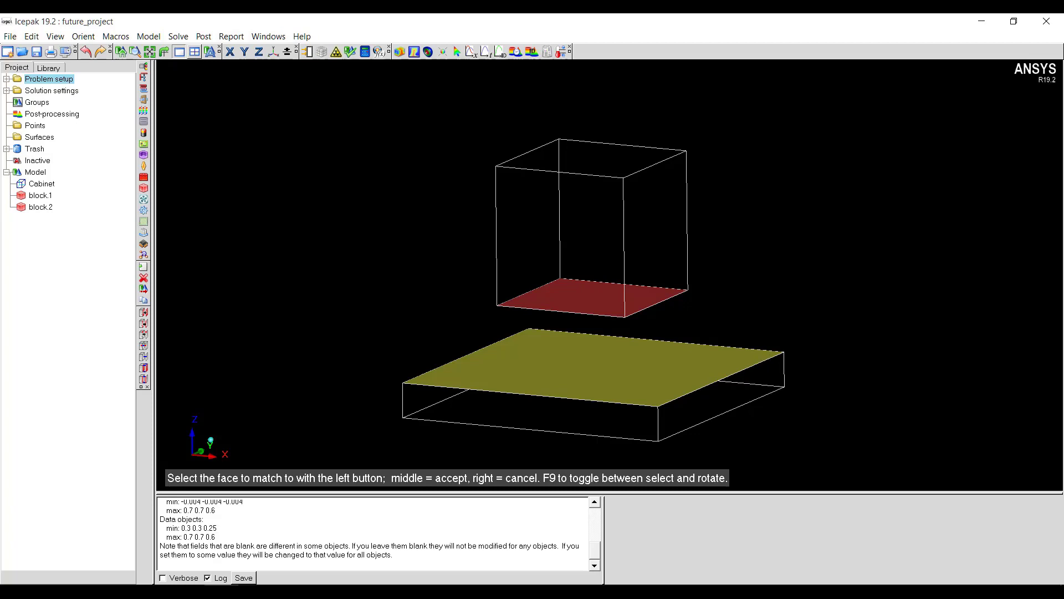
middle_click(593, 367)
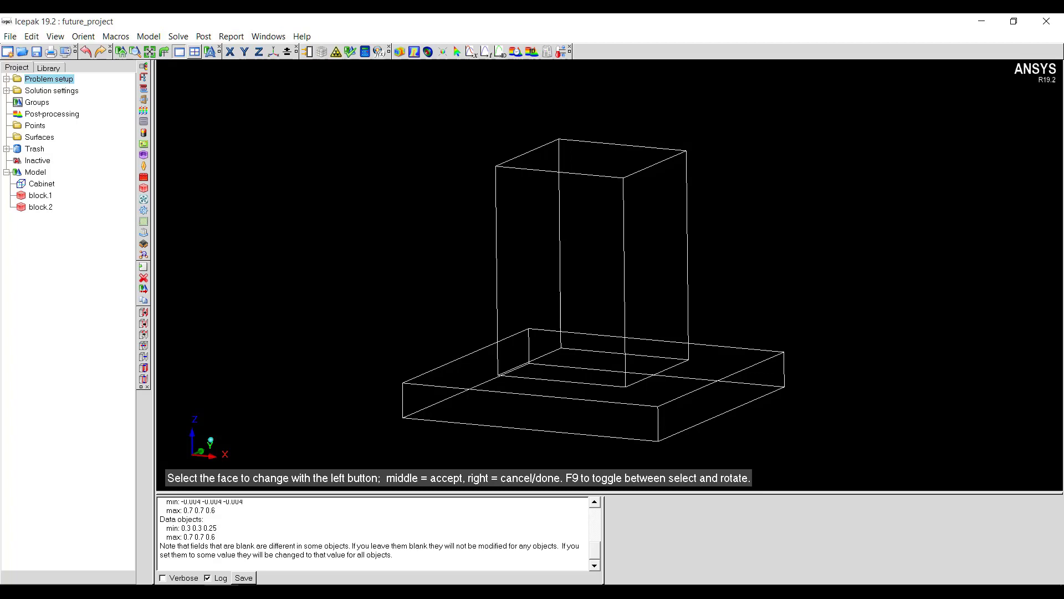
right_click(791, 252)
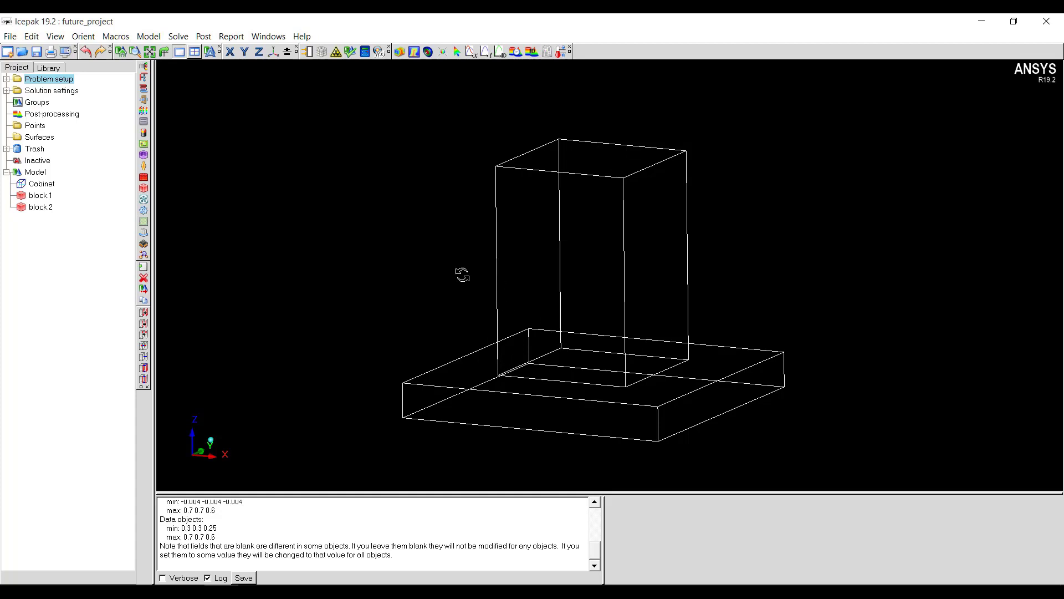
click(87, 53)
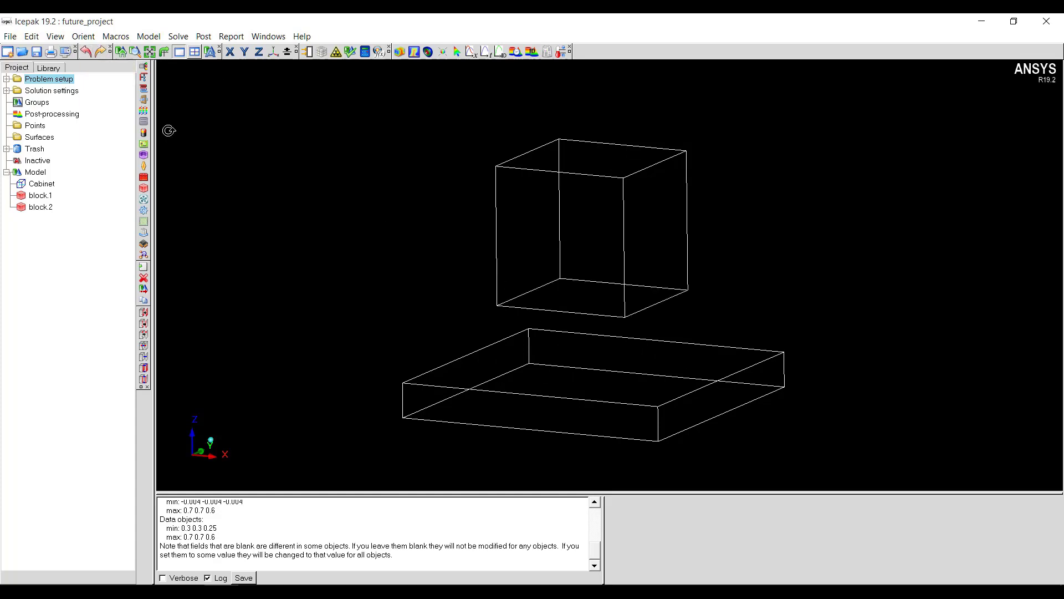
Step: Try the move-only Align faces option to place the cube's bottom face on the plane of the flat block's top face
click(145, 313)
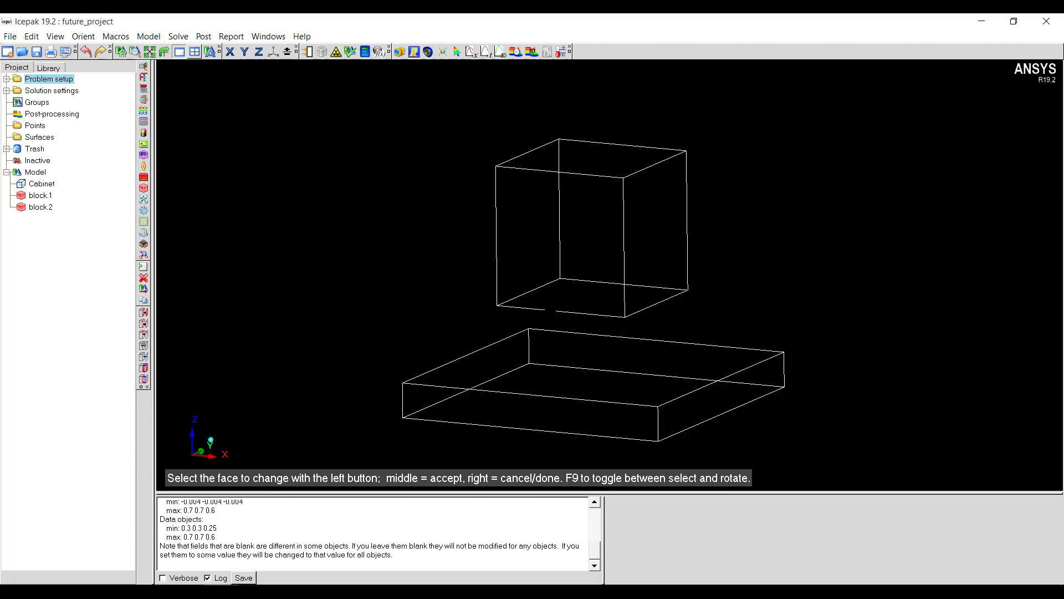
click(549, 308)
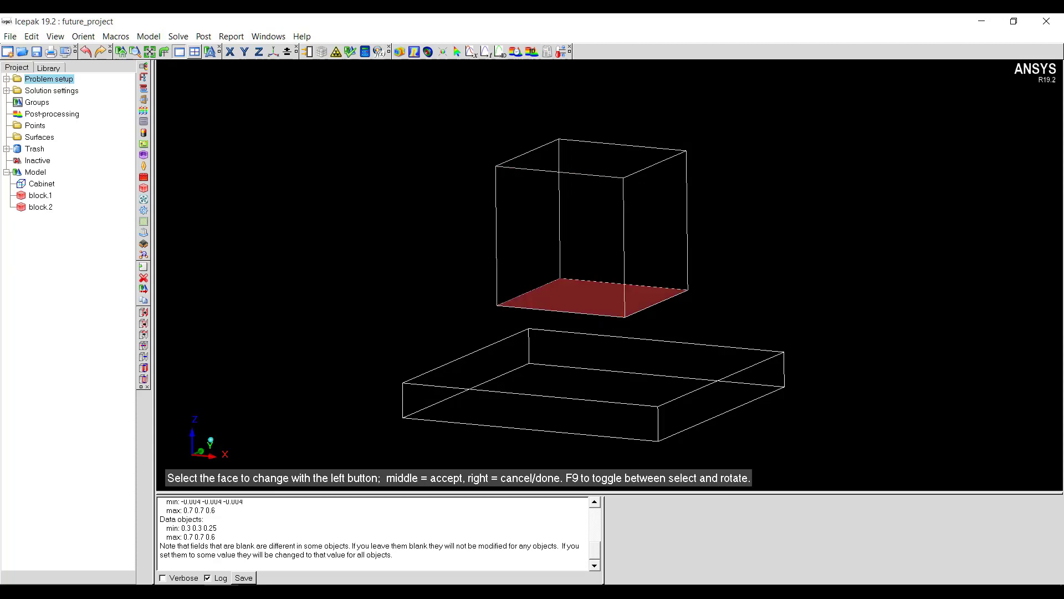
middle_click(548, 308)
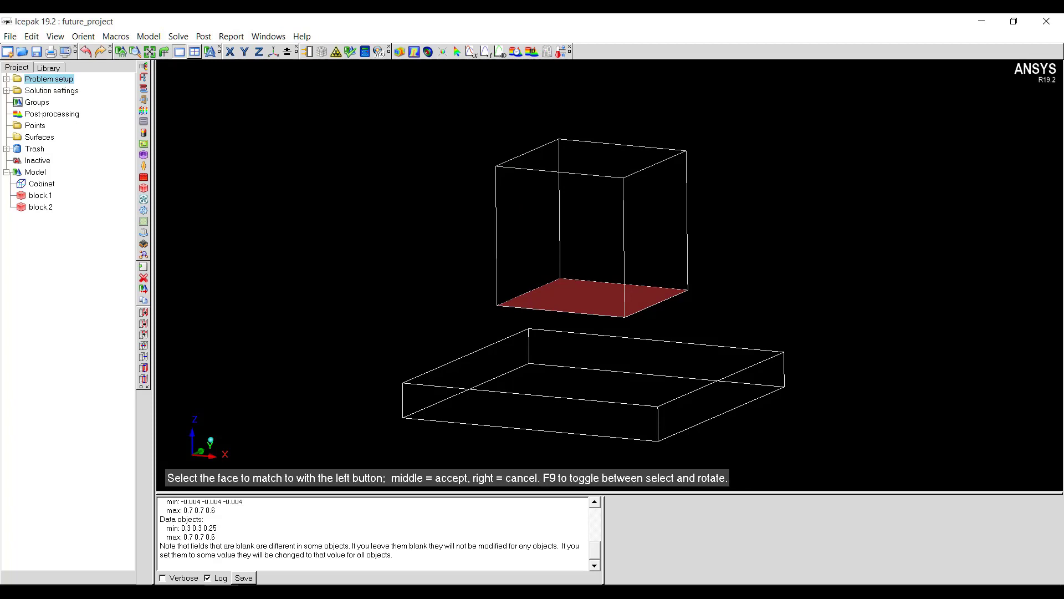
click(556, 399)
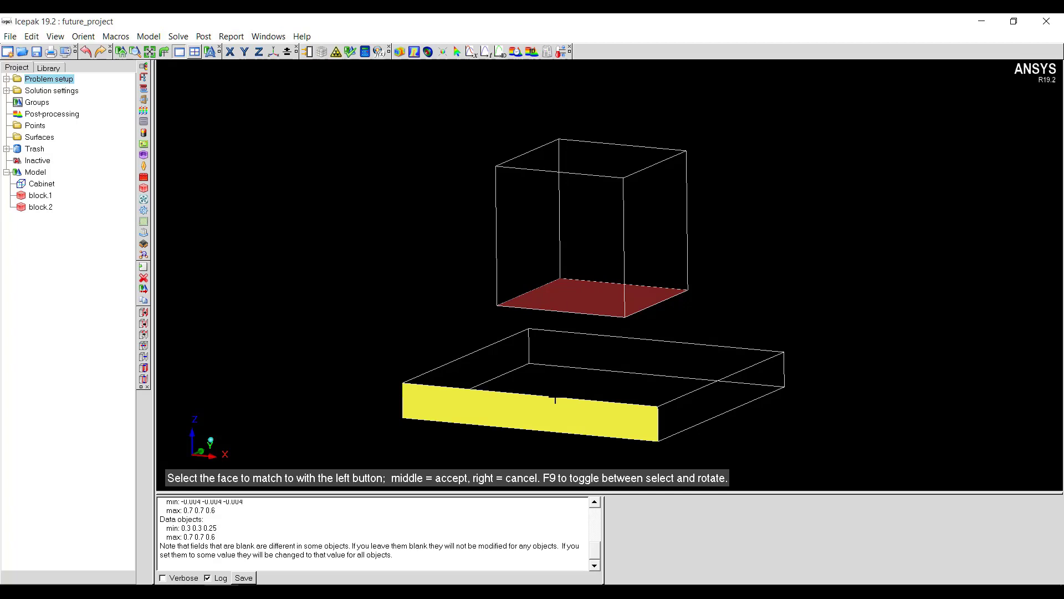
click(555, 396)
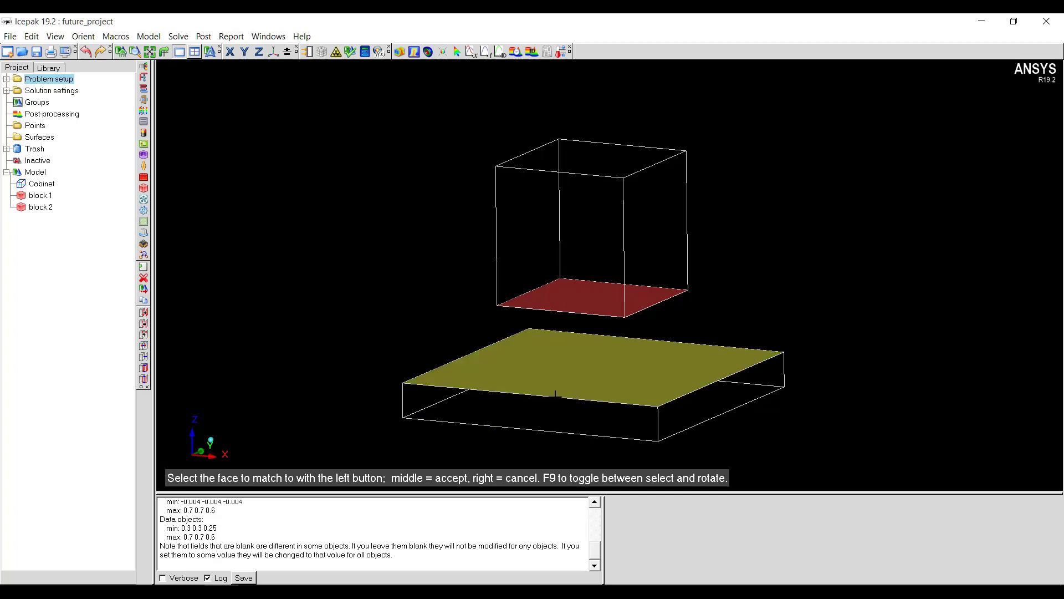
middle_click(555, 395)
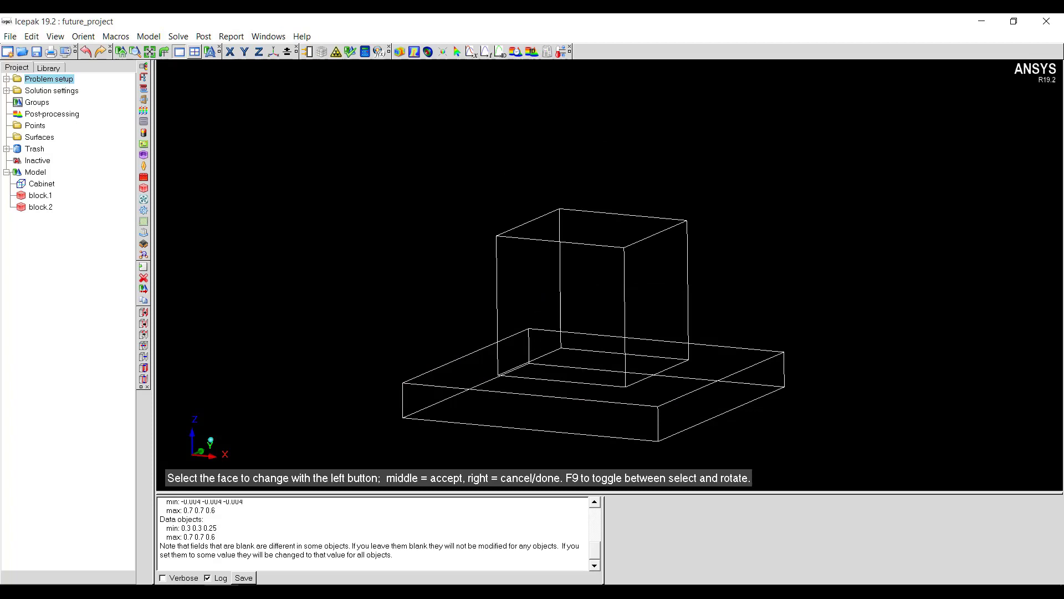
right_click(842, 321)
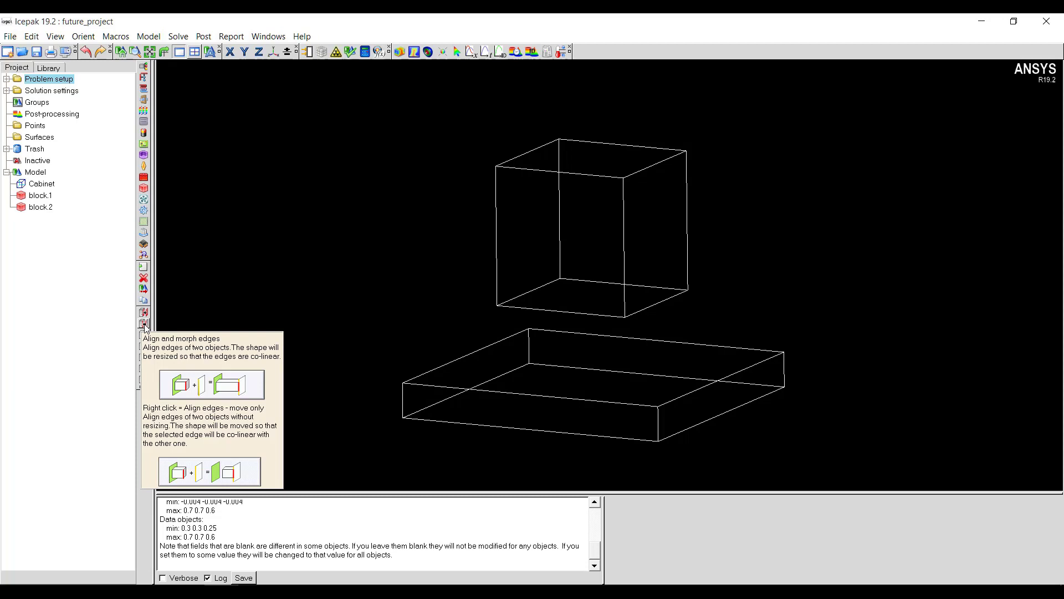
Step: Try Align and morph edges to stretch the cube's front bottom edge to the flat block's front top edge, and undo it
click(144, 325)
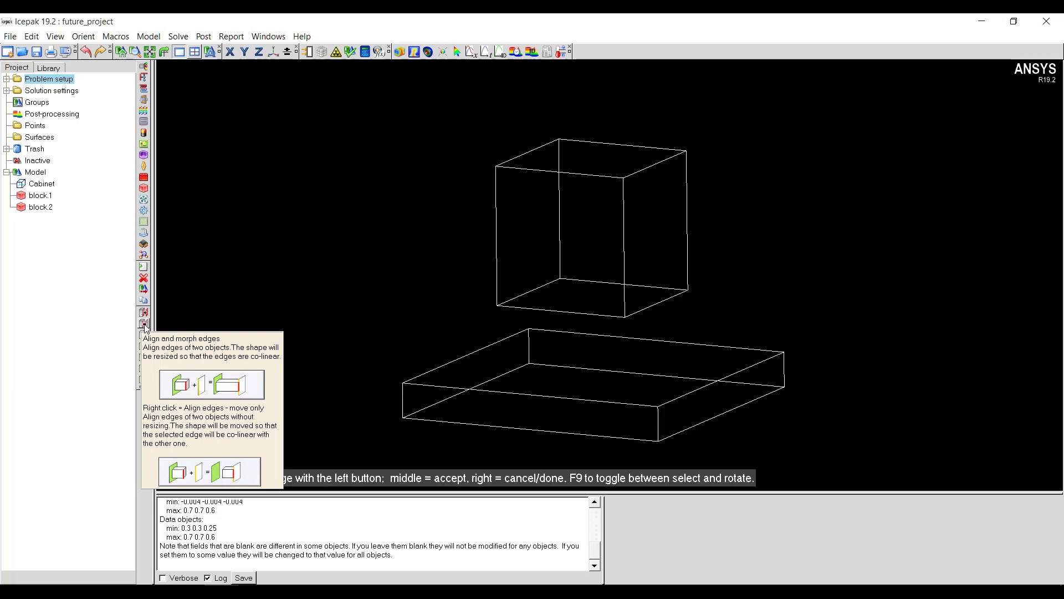
click(533, 308)
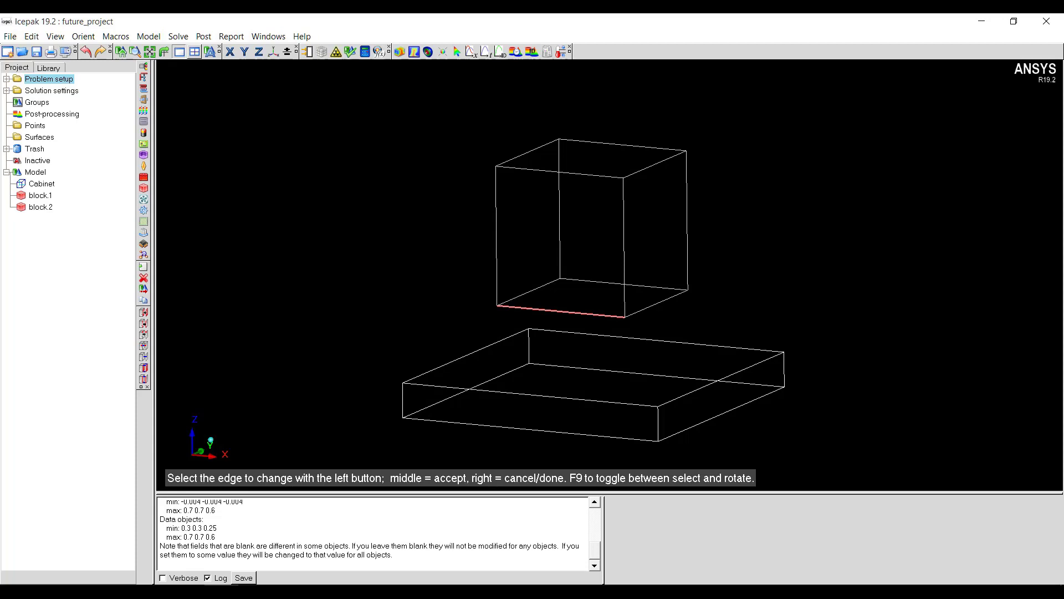
middle_click(533, 309)
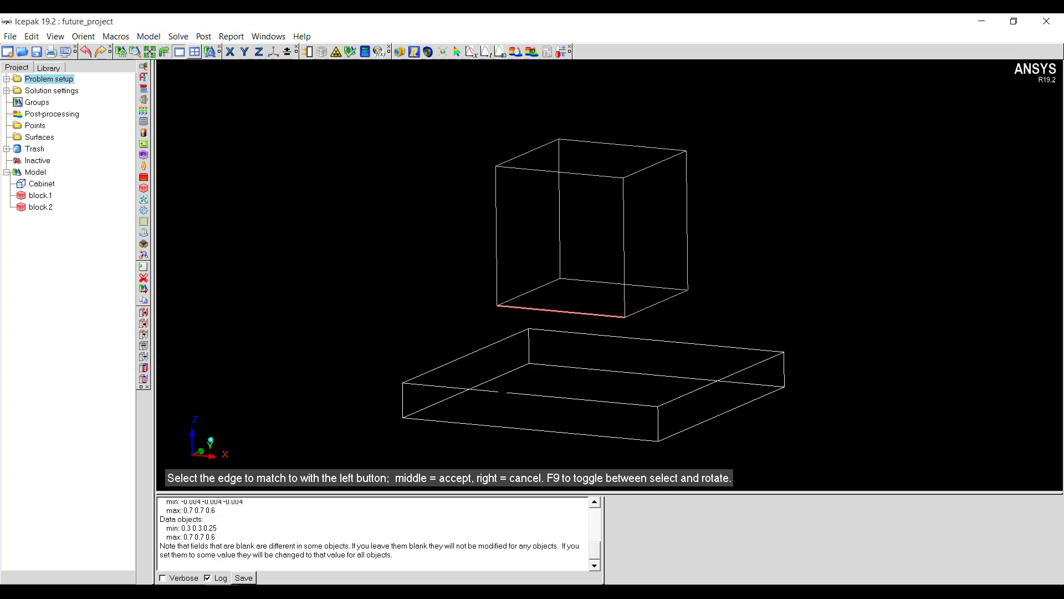
click(501, 392)
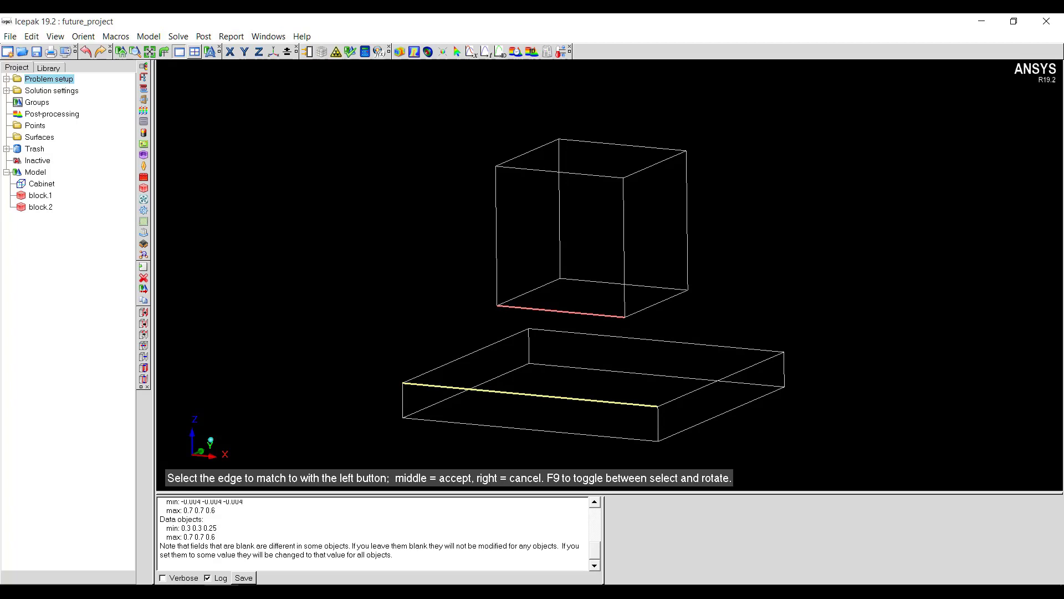
middle_click(501, 391)
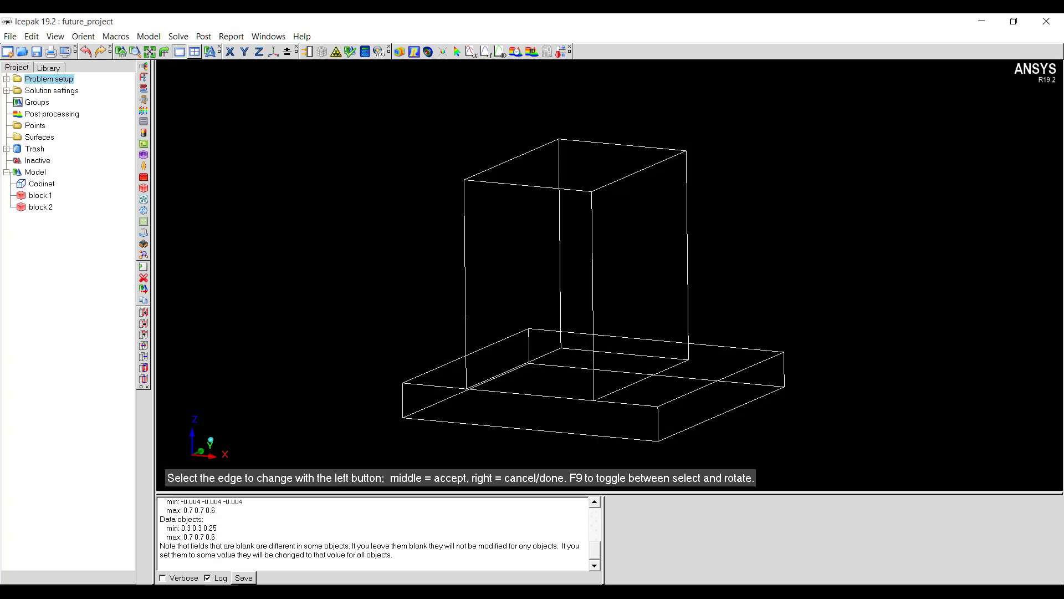
click(85, 52)
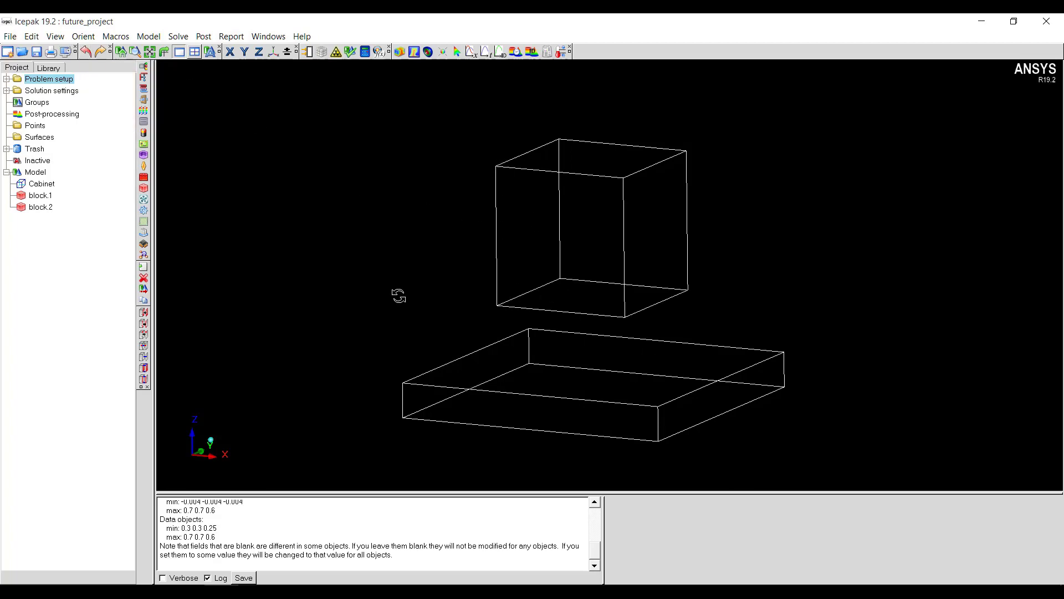
Step: Try the move-only Align edges option on the cube's front bottom edge and the flat block's front top edge, and undo the move
click(143, 326)
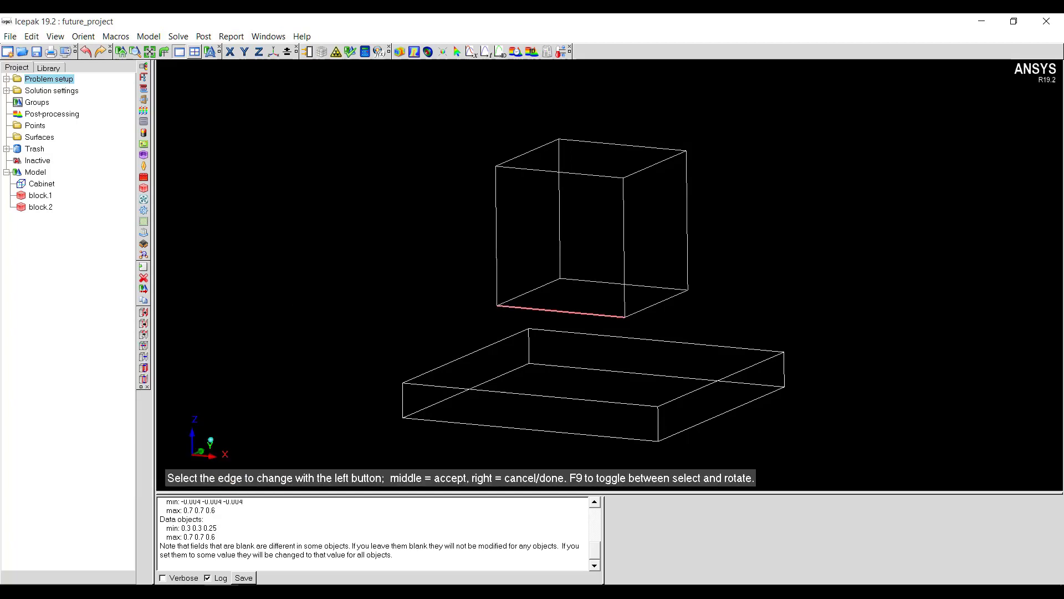
middle_click(561, 311)
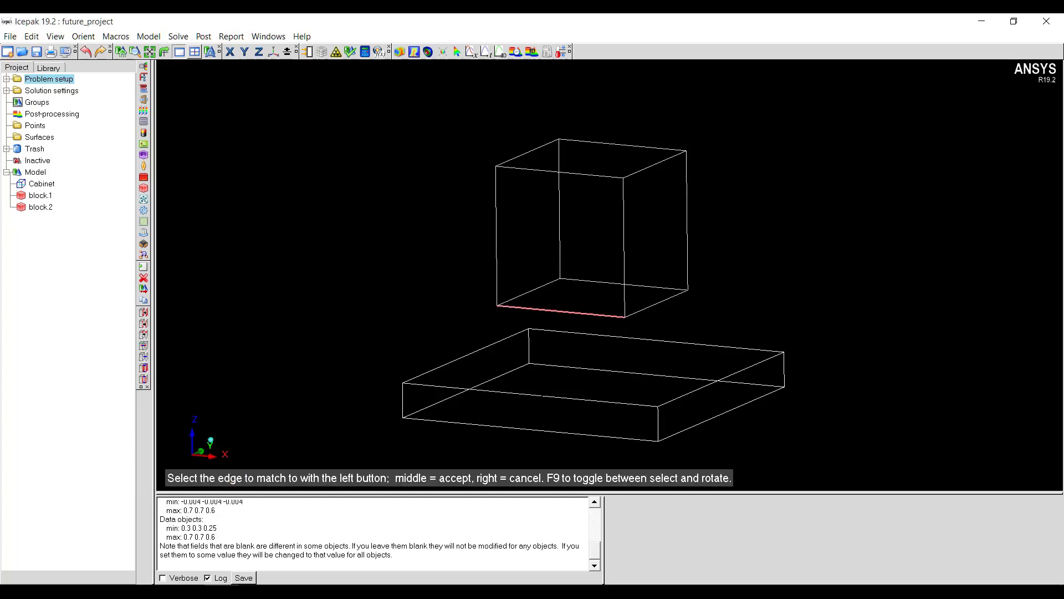
click(535, 394)
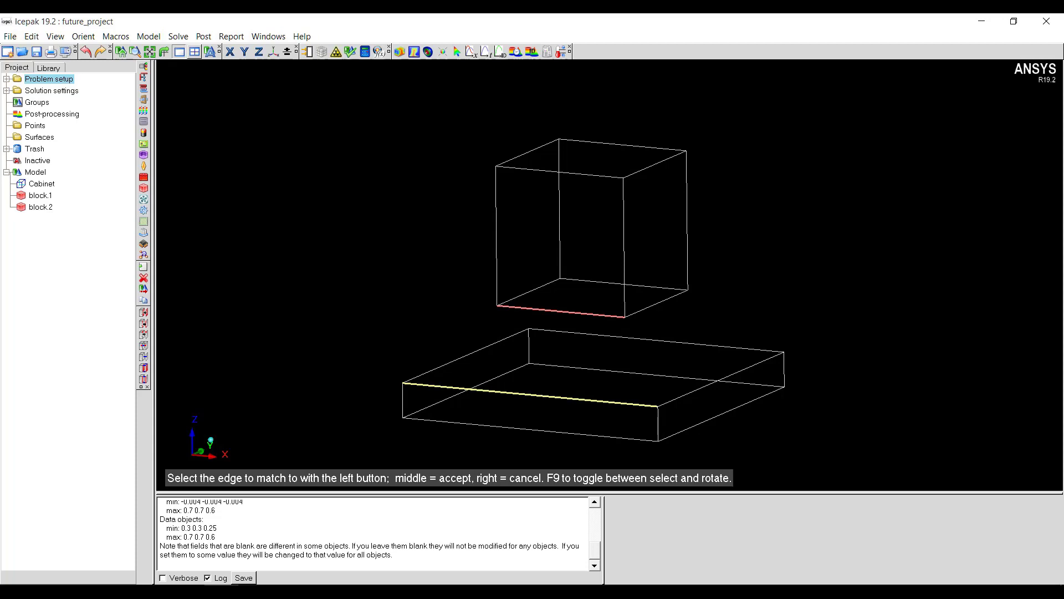
middle_click(535, 395)
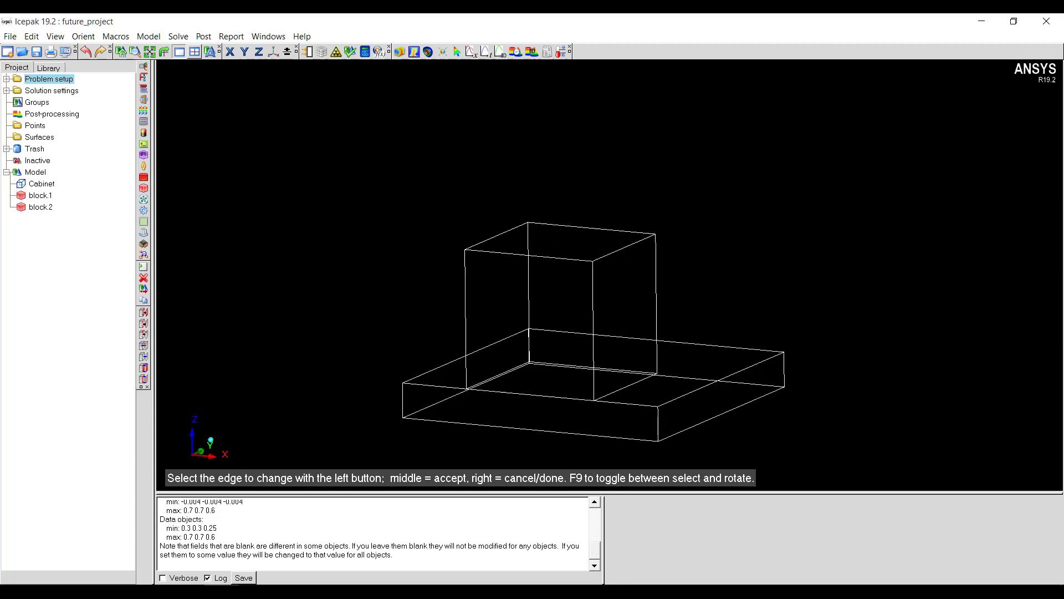
right_click(363, 354)
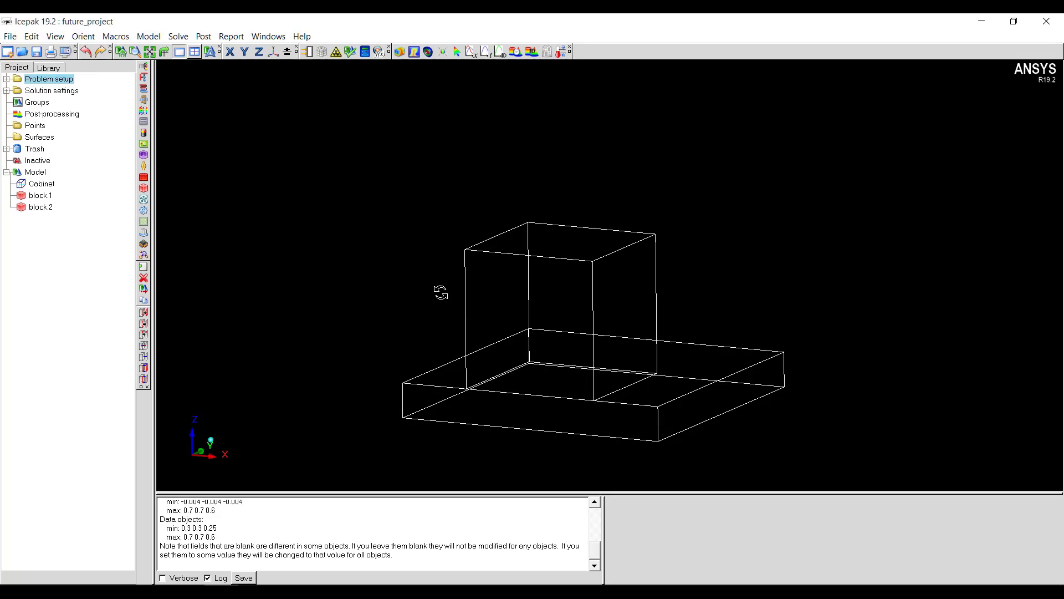
click(86, 52)
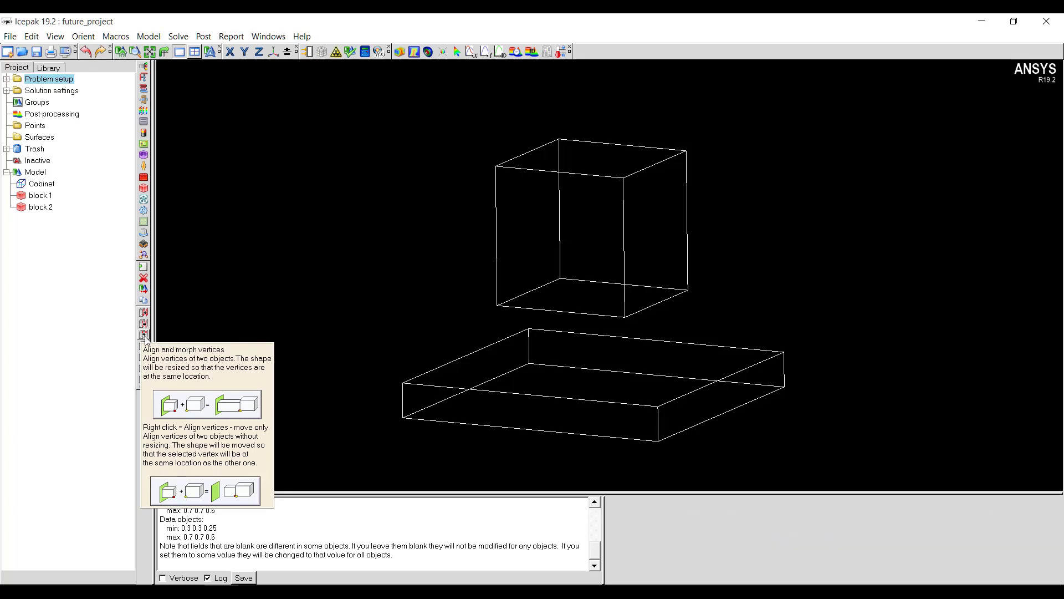
Step: Try Align and morph vertices to stretch the cube's front-left bottom corner to the flat block's front-left top corner, and undo it
click(144, 336)
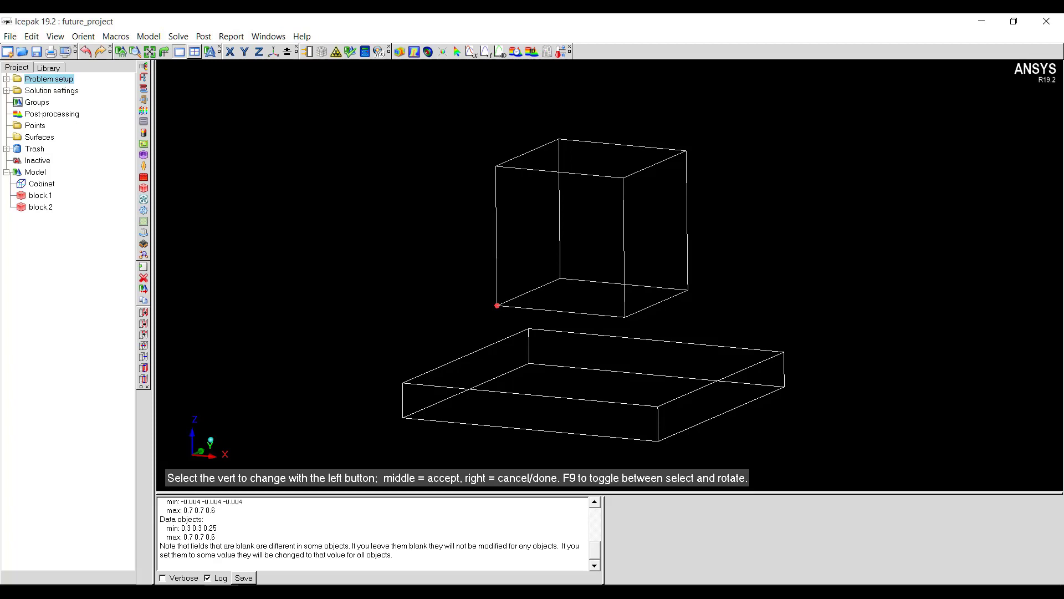
middle_click(497, 305)
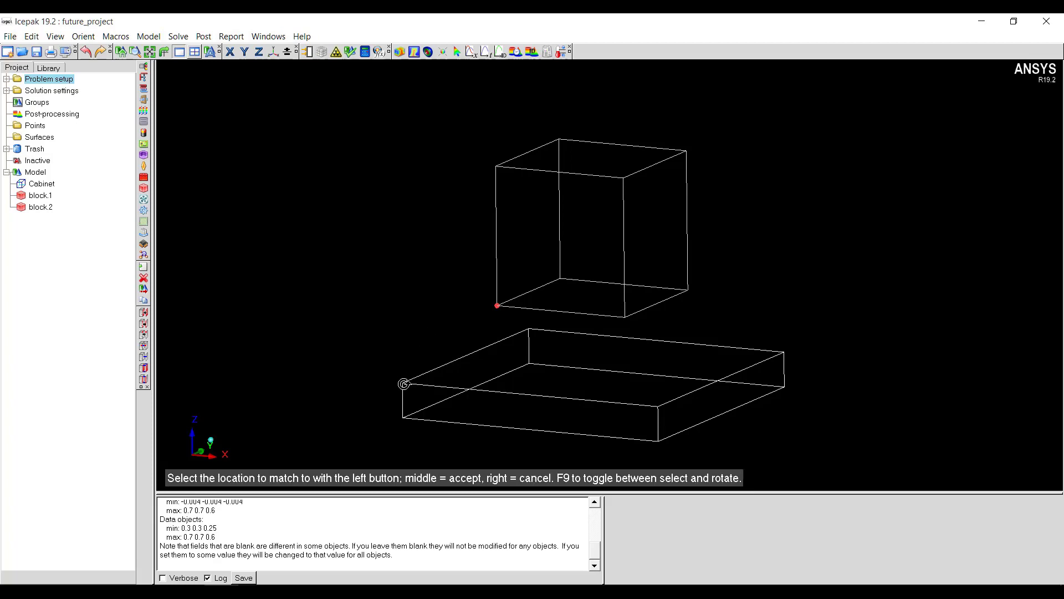
click(403, 384)
middle_click(367, 361)
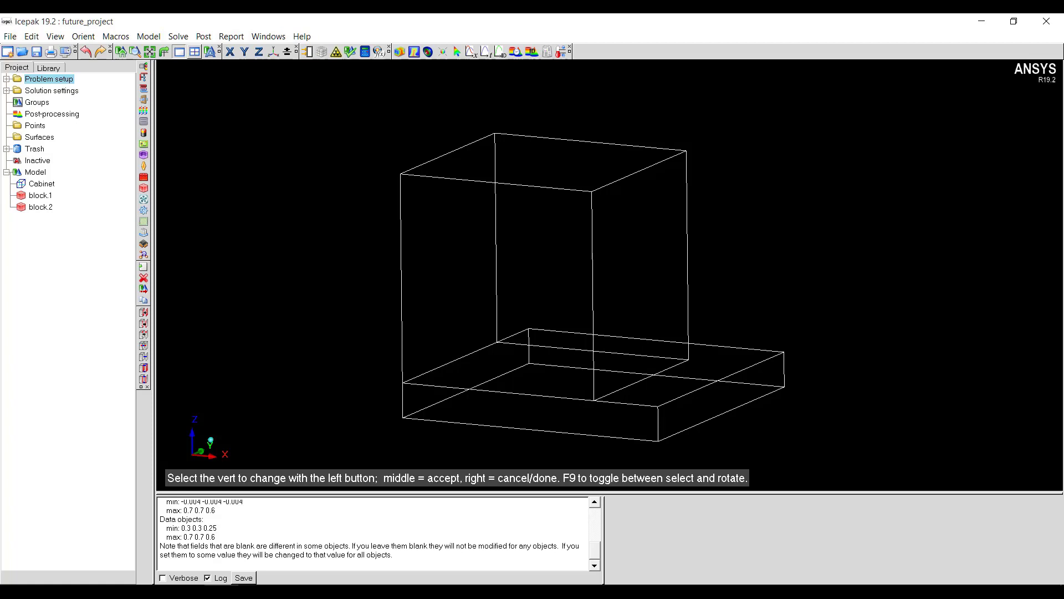
right_click(301, 244)
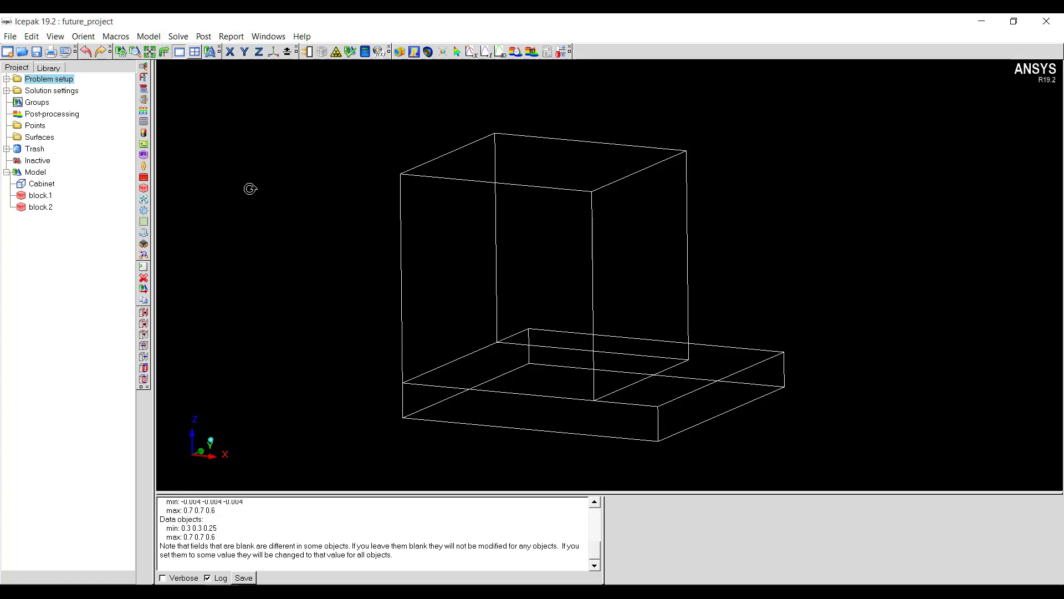
click(87, 52)
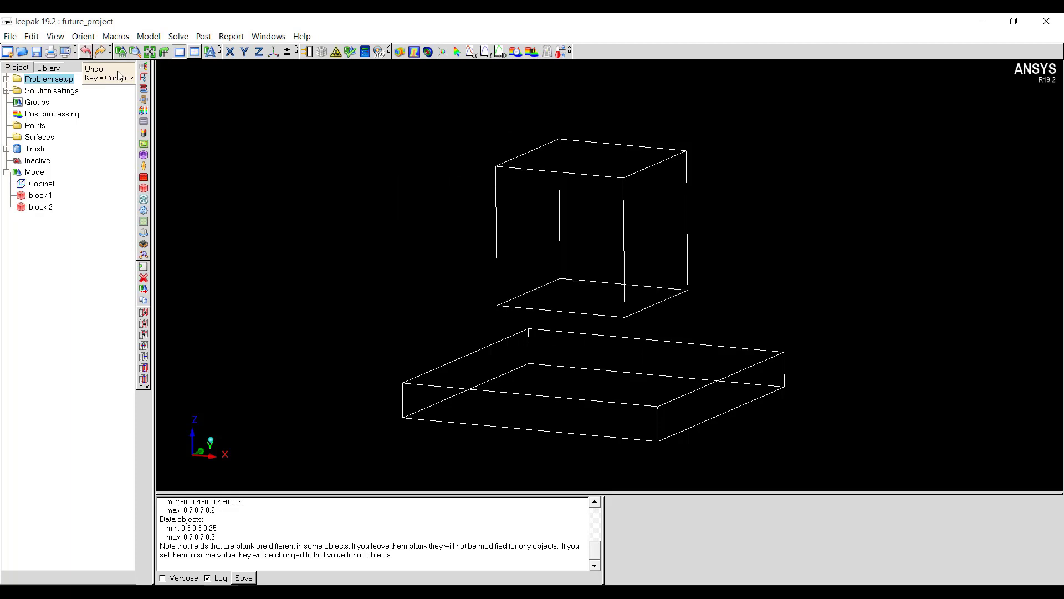
Step: Move the cube without resizing so its front-left bottom vertex coincides with the flat block's front-left top vertex
click(143, 335)
click(498, 305)
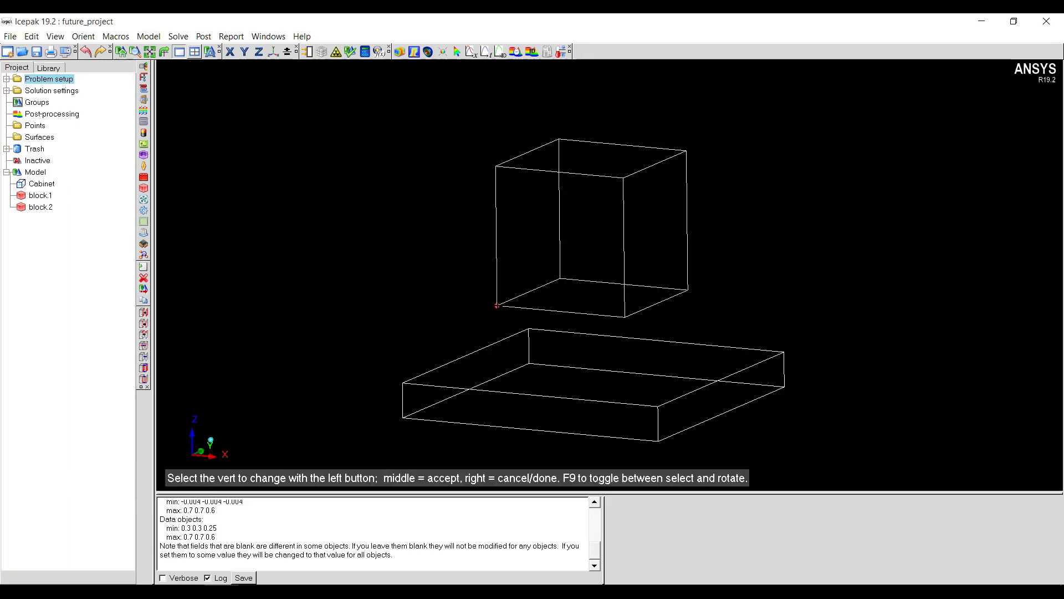
middle_click(498, 305)
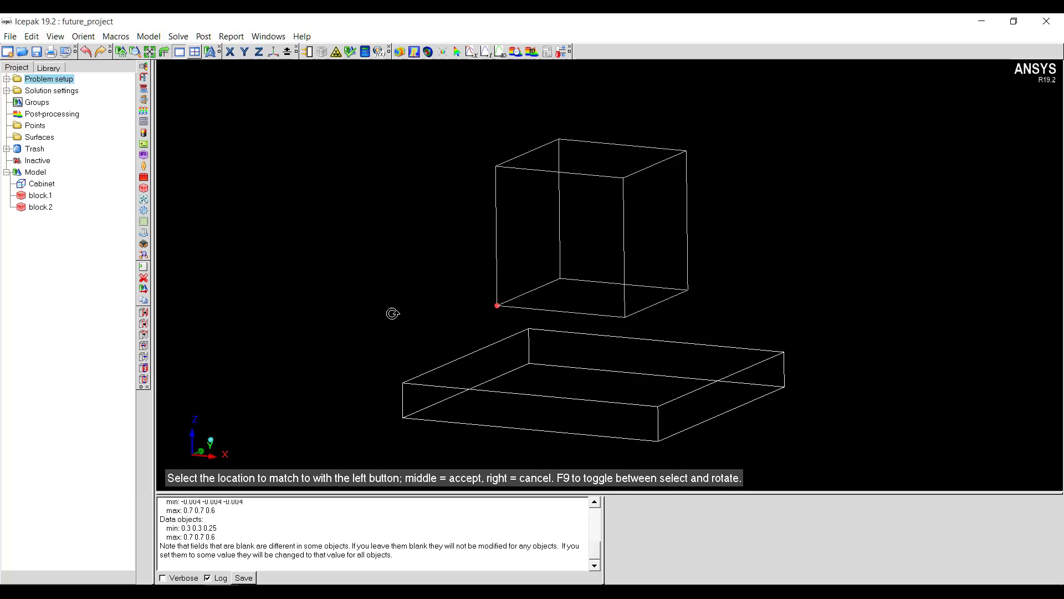
click(403, 382)
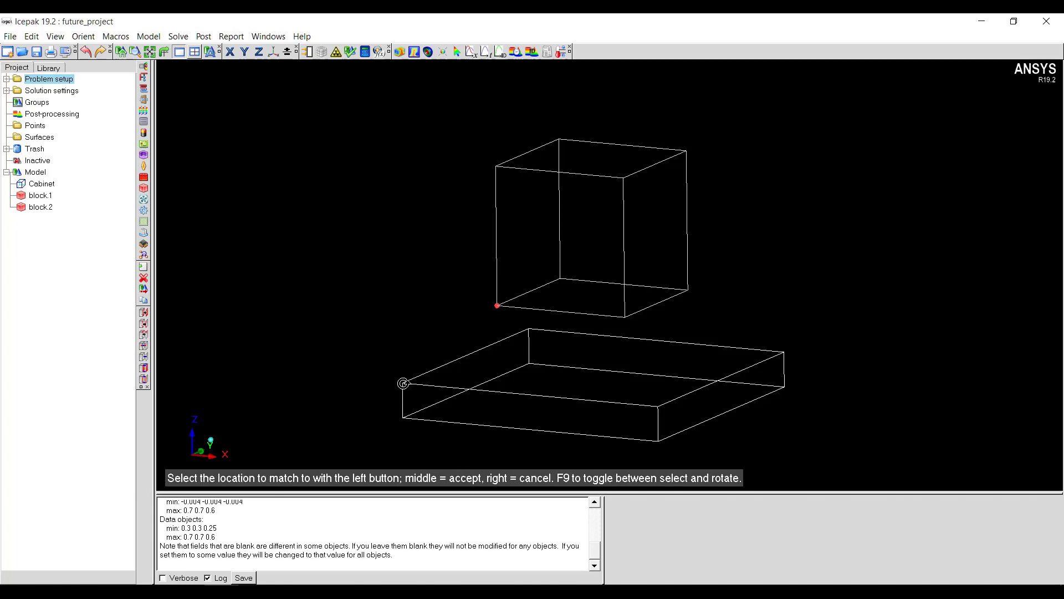
middle_click(338, 344)
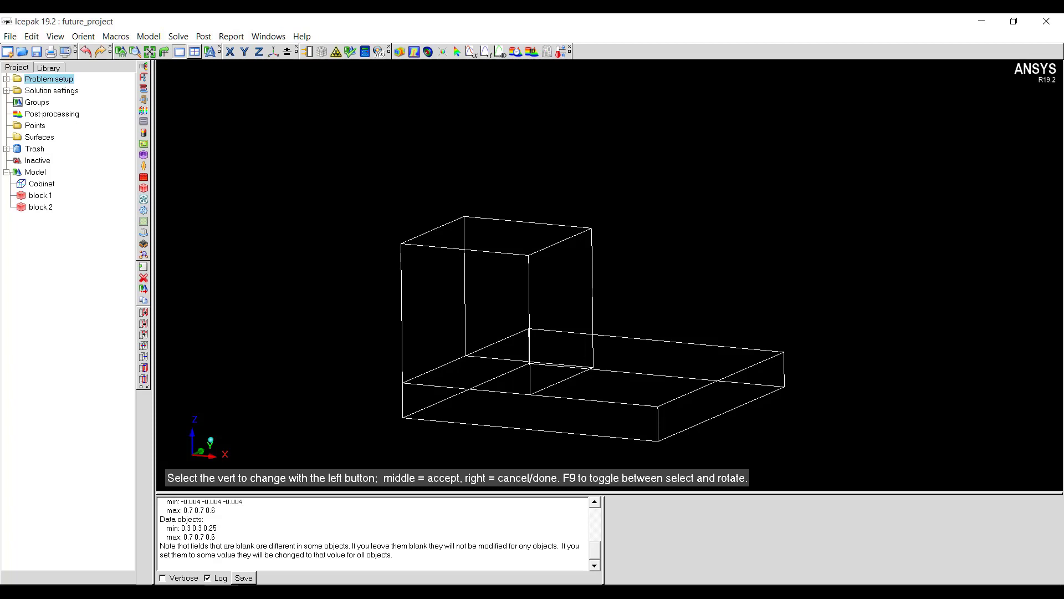
Step: End the vertex alignment and undo the cube's move onto the flat block's corner
right_click(361, 361)
click(86, 51)
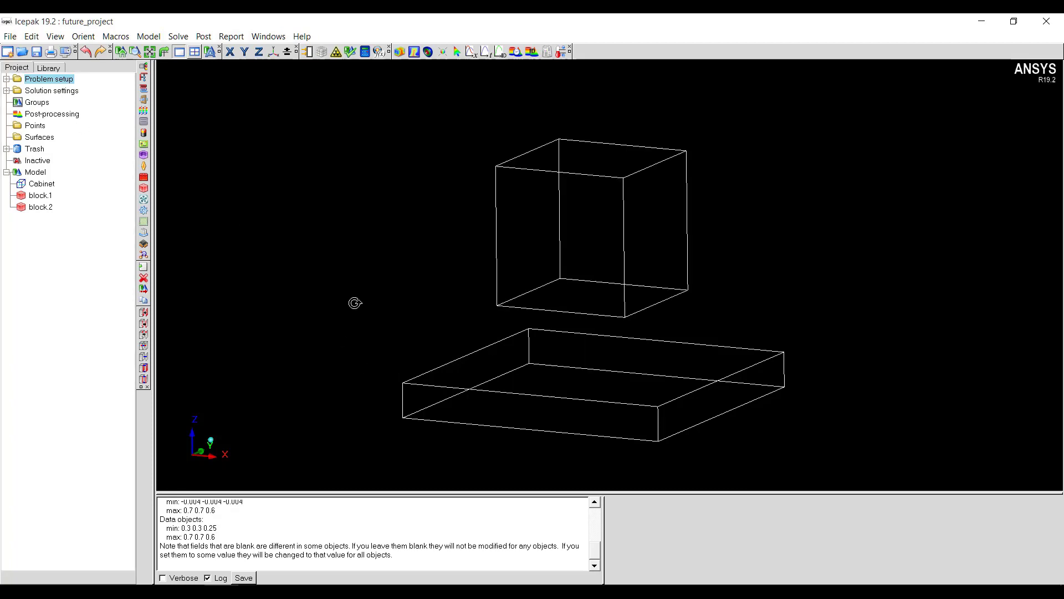
Step: Try Align object centers to move the cube's center onto the flat block's center, and undo the move
click(144, 346)
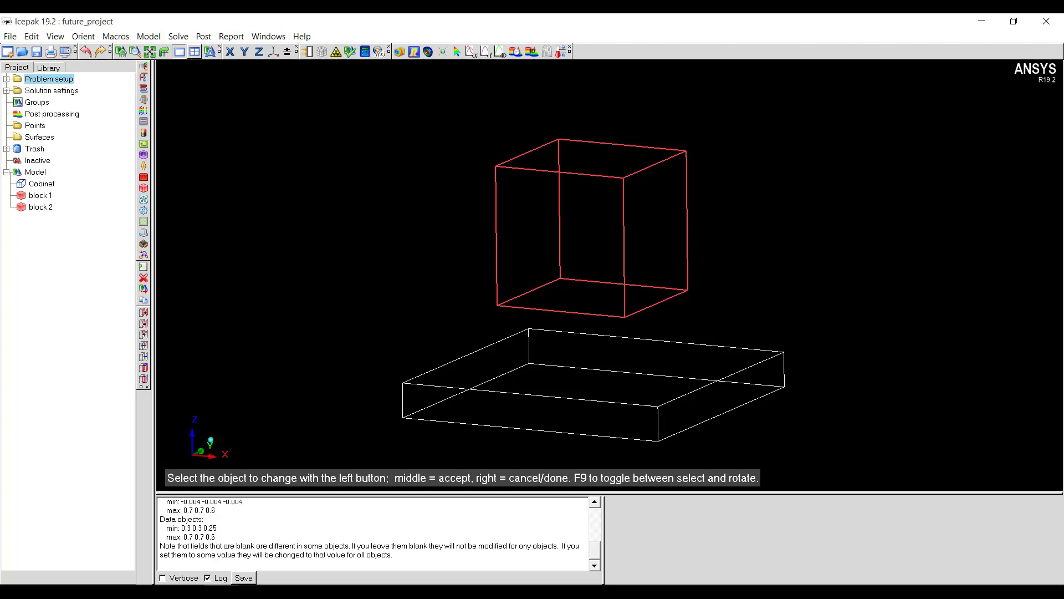
middle_click(560, 233)
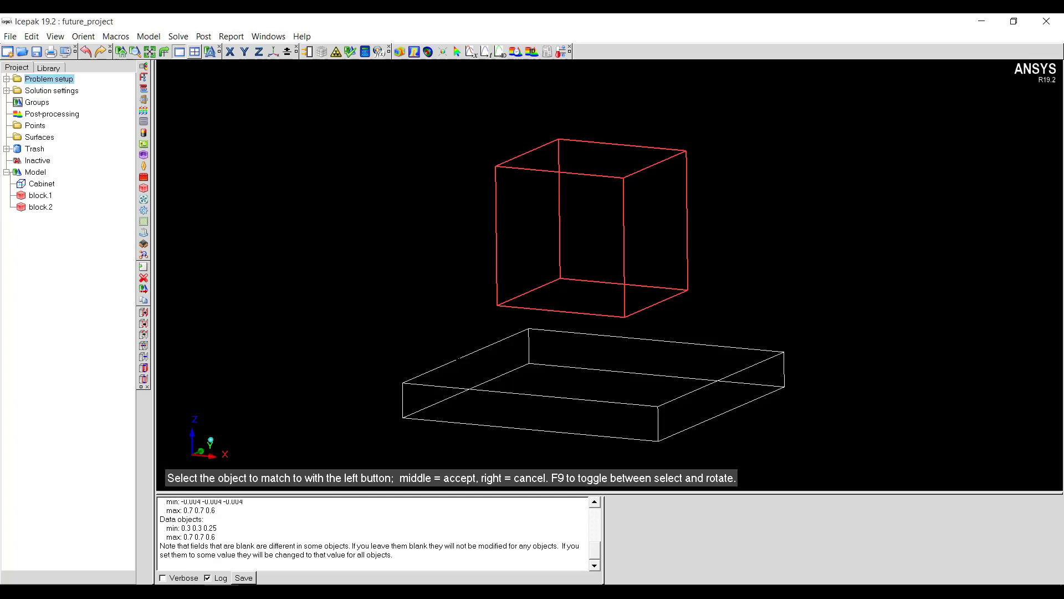
click(460, 358)
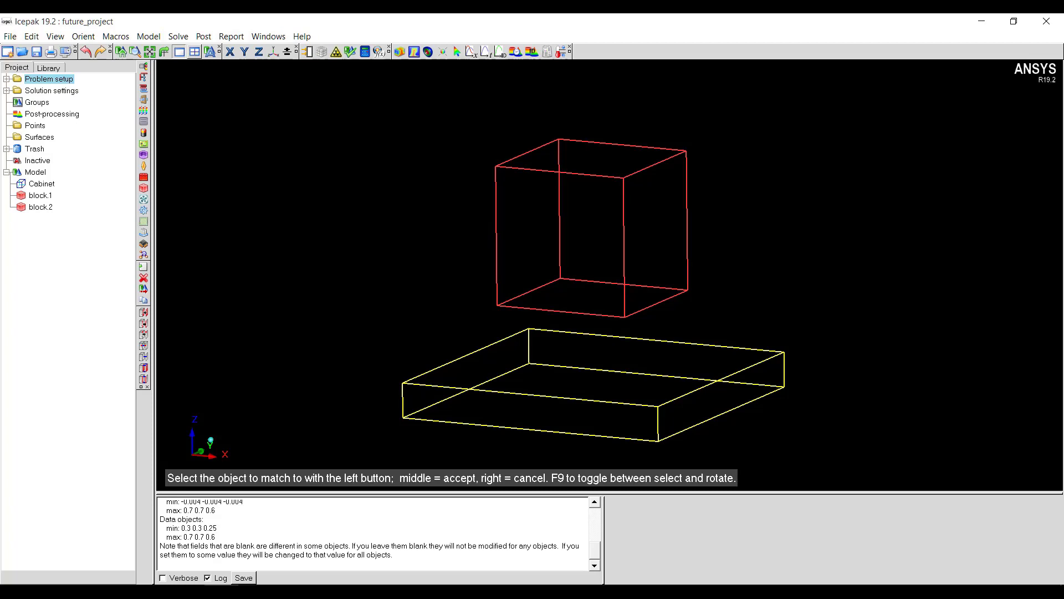
middle_click(460, 358)
right_click(618, 236)
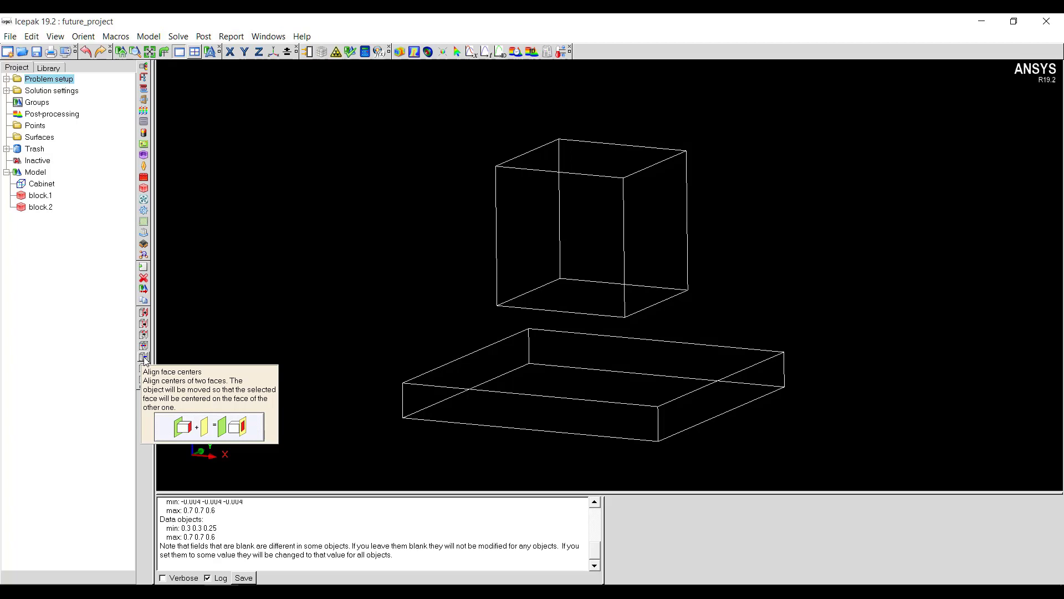
Step: Try Align face centers to center the cube's bottom face on the flat block's top face, and undo the move
click(143, 357)
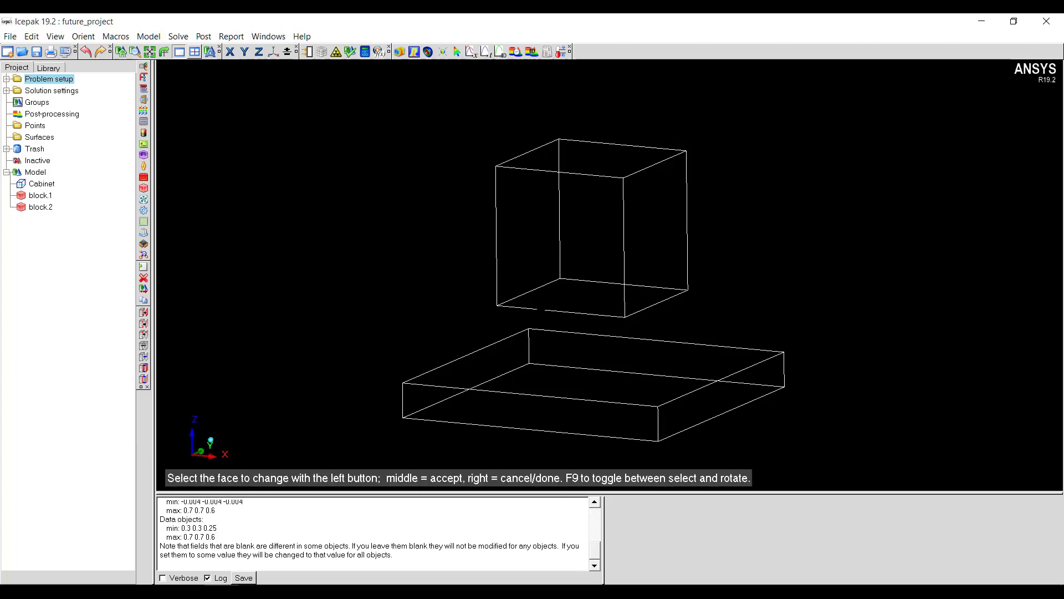
click(544, 306)
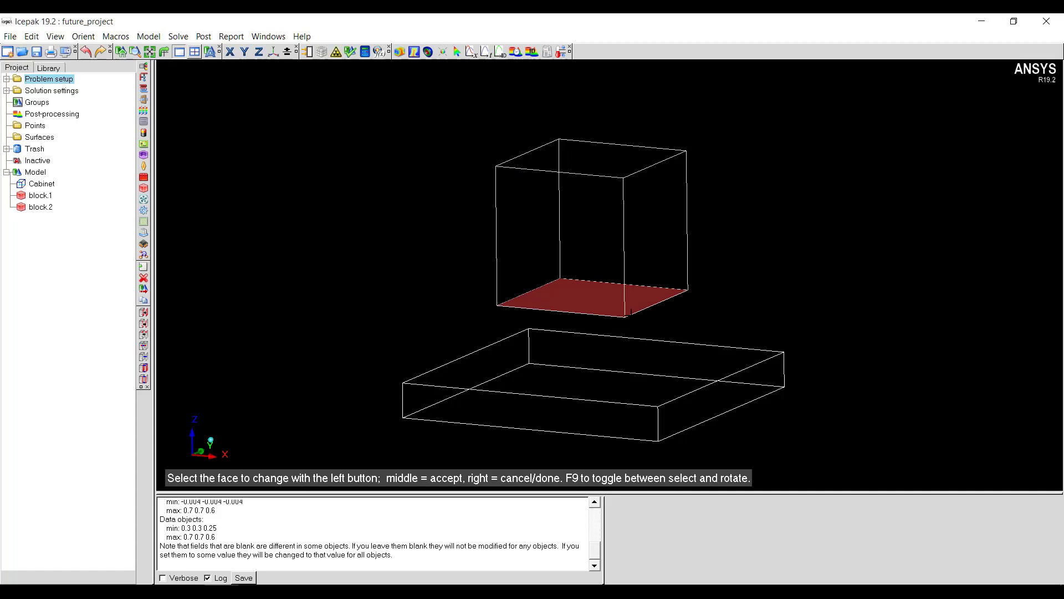
middle_click(544, 307)
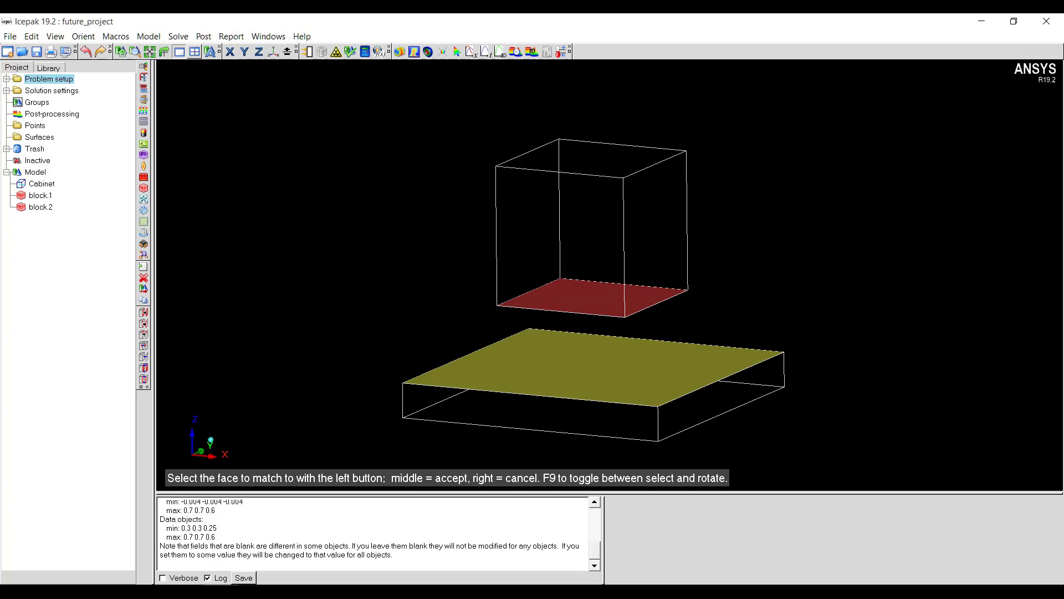
middle_click(417, 318)
right_click(417, 318)
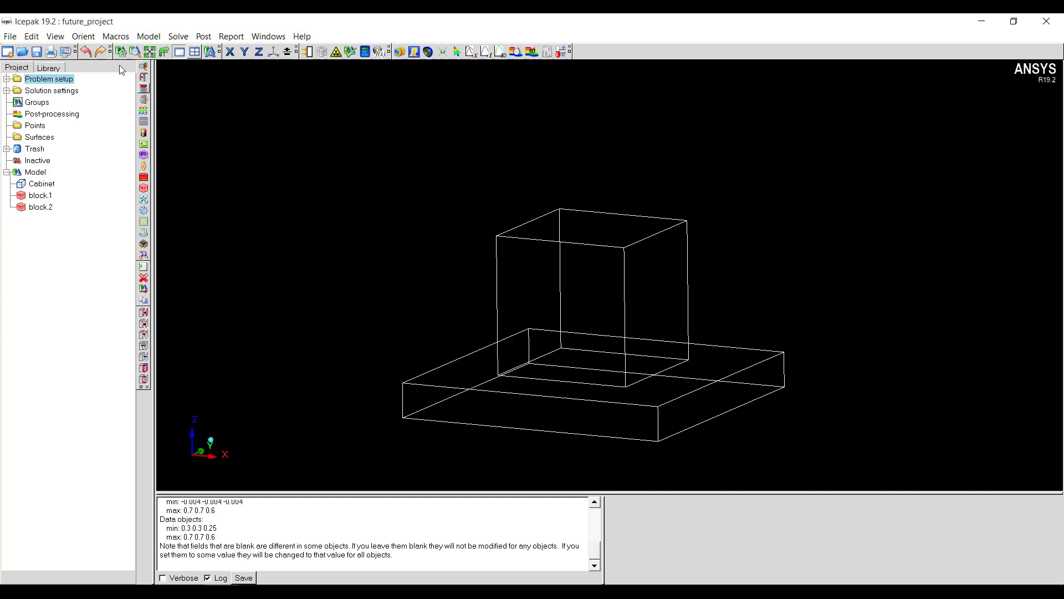
click(101, 53)
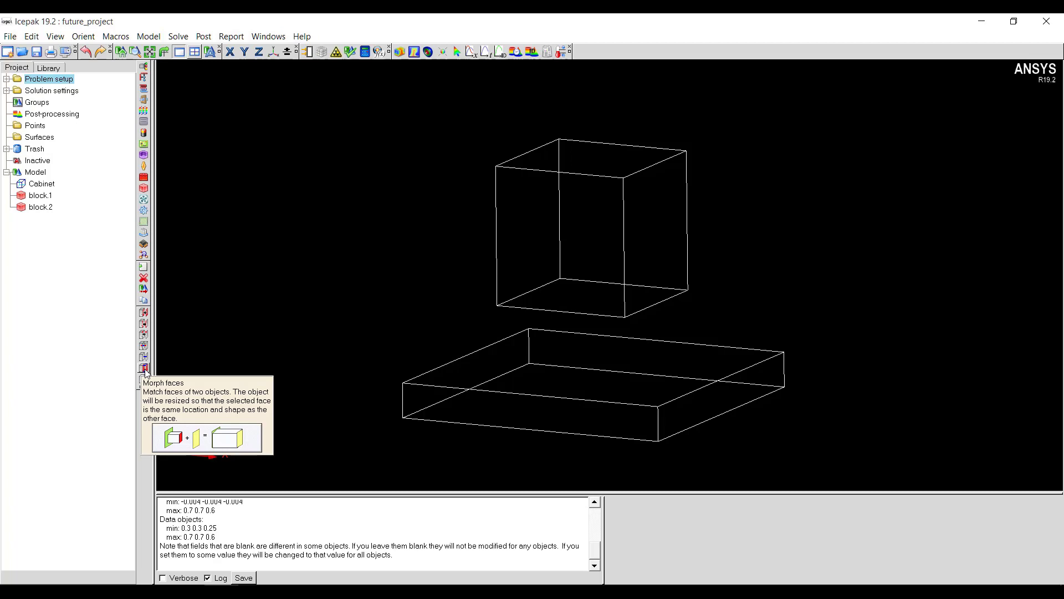
Step: Try Morph faces to resize the cube so its bottom face matches the flat block's top face, and undo it
click(144, 369)
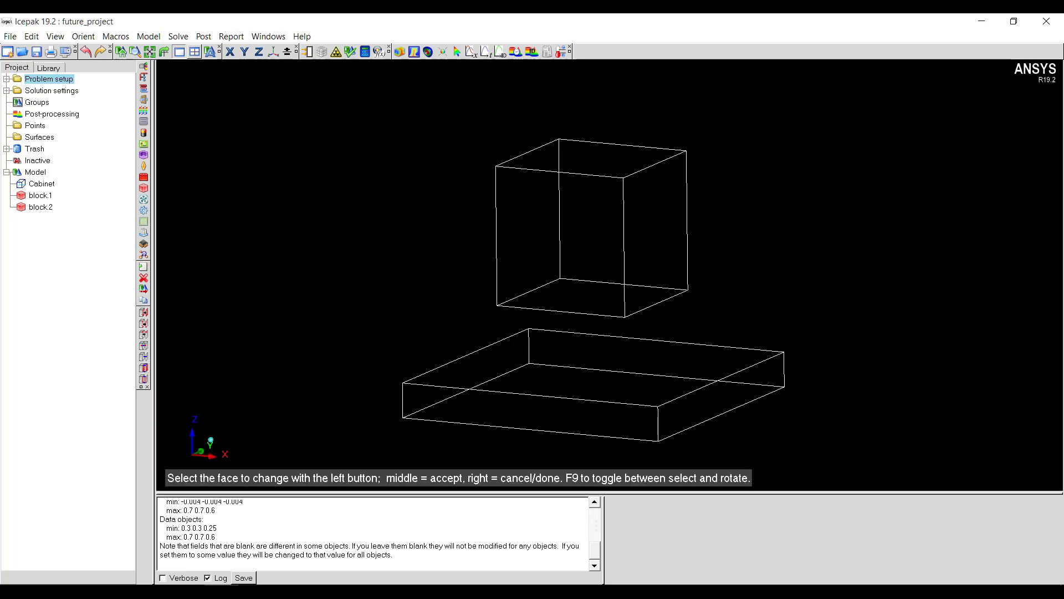
click(557, 307)
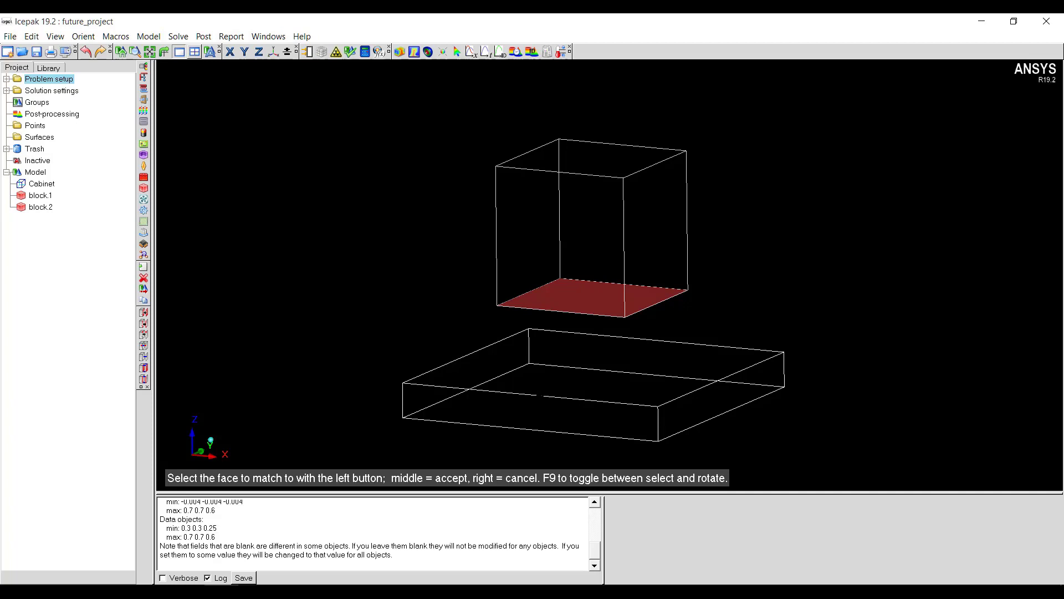
click(543, 398)
click(511, 381)
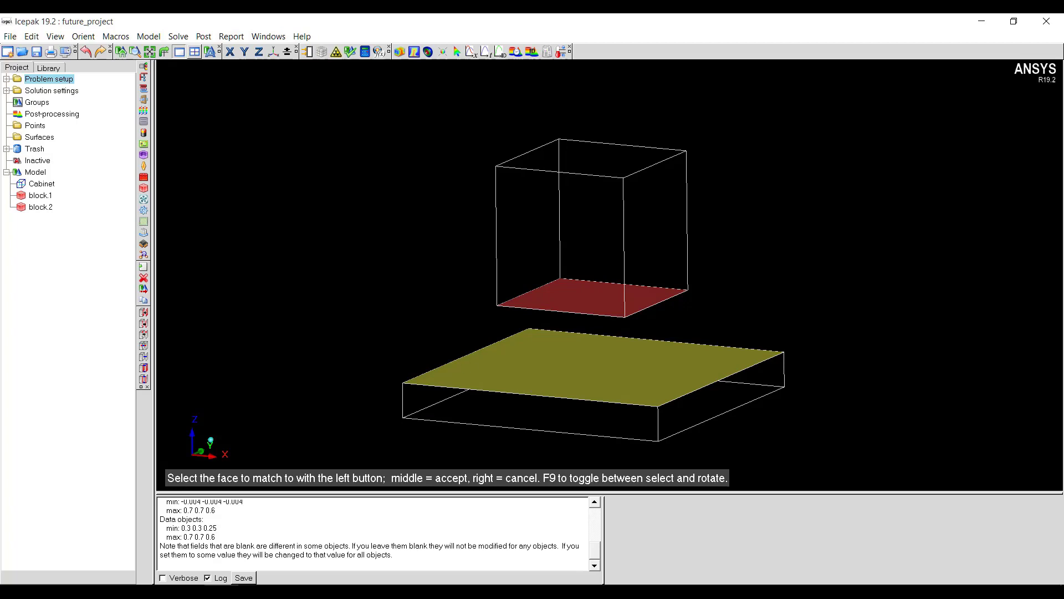
middle_click(511, 380)
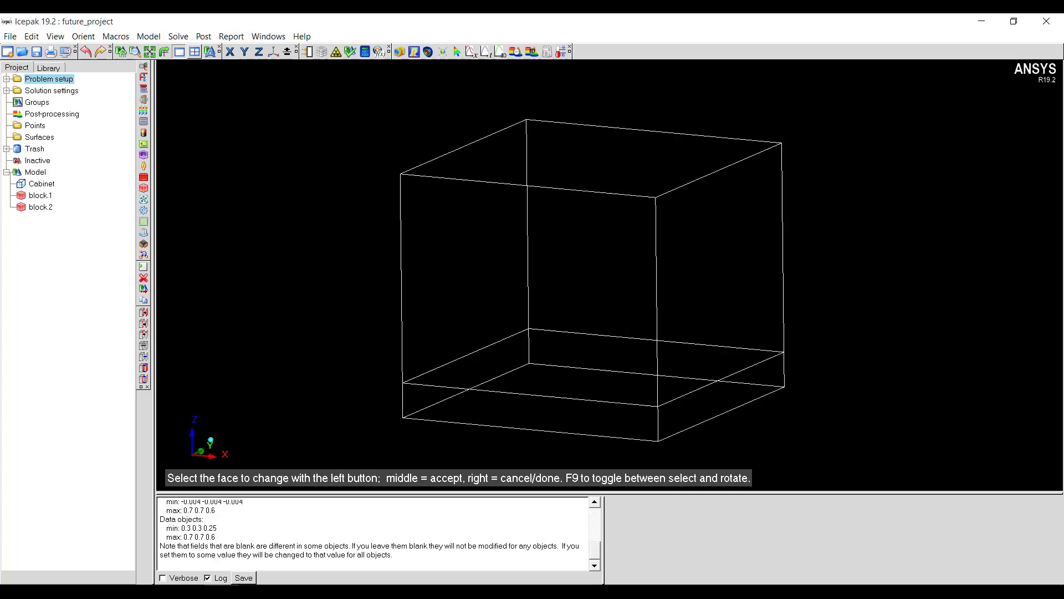
right_click(337, 326)
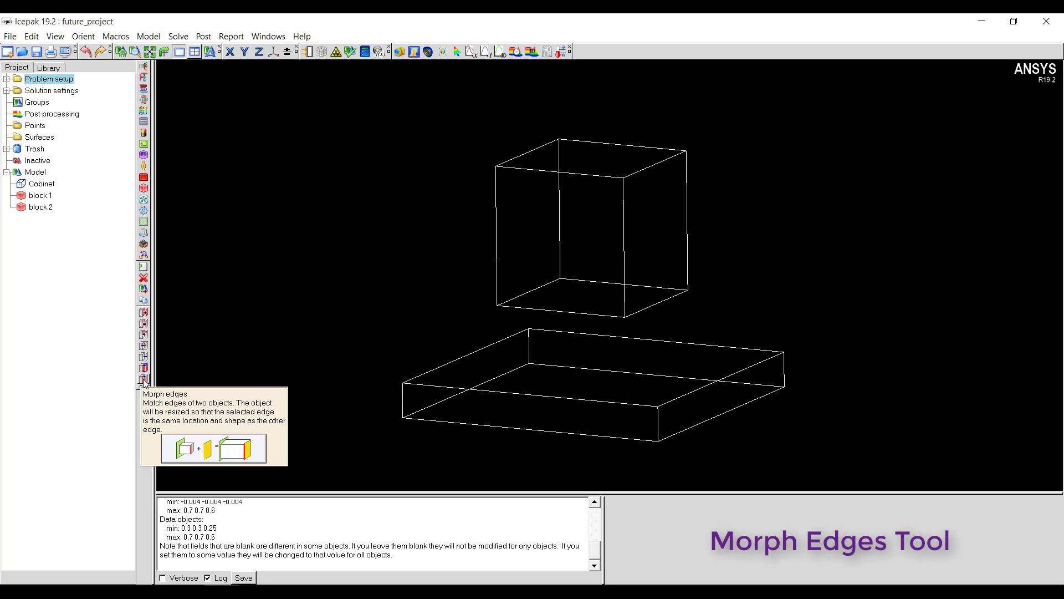
Step: Try Morph edges to resize the cube so its front bottom edge matches the flat block's front top edge, and undo it
click(144, 380)
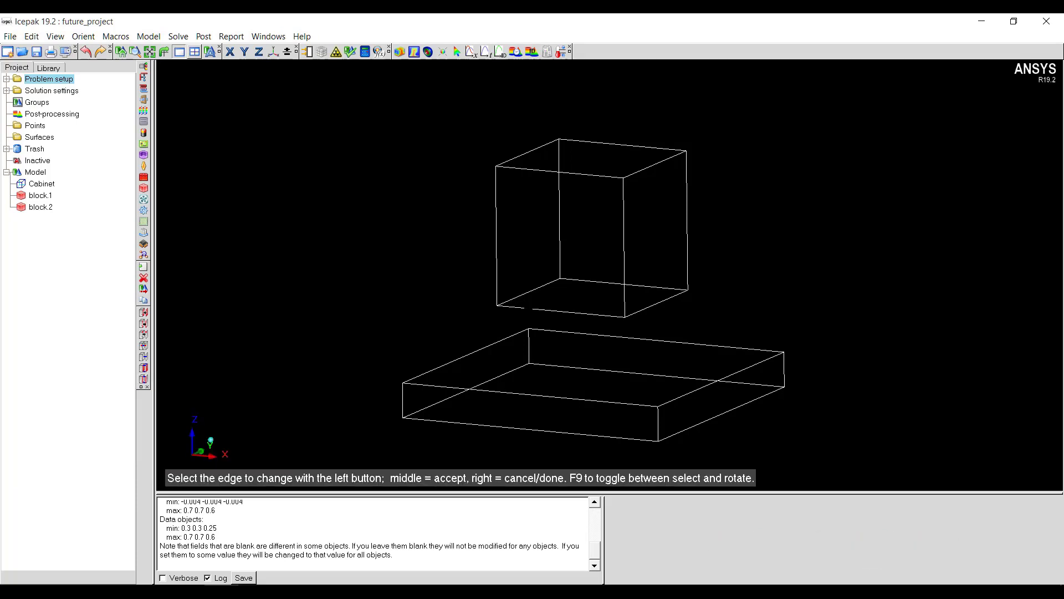
click(534, 308)
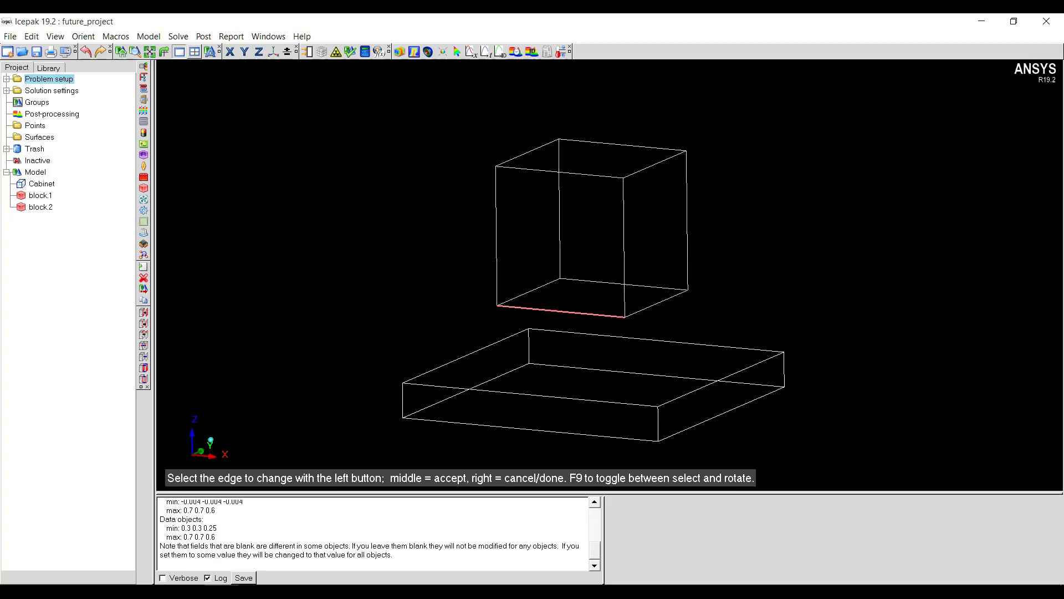
middle_click(535, 309)
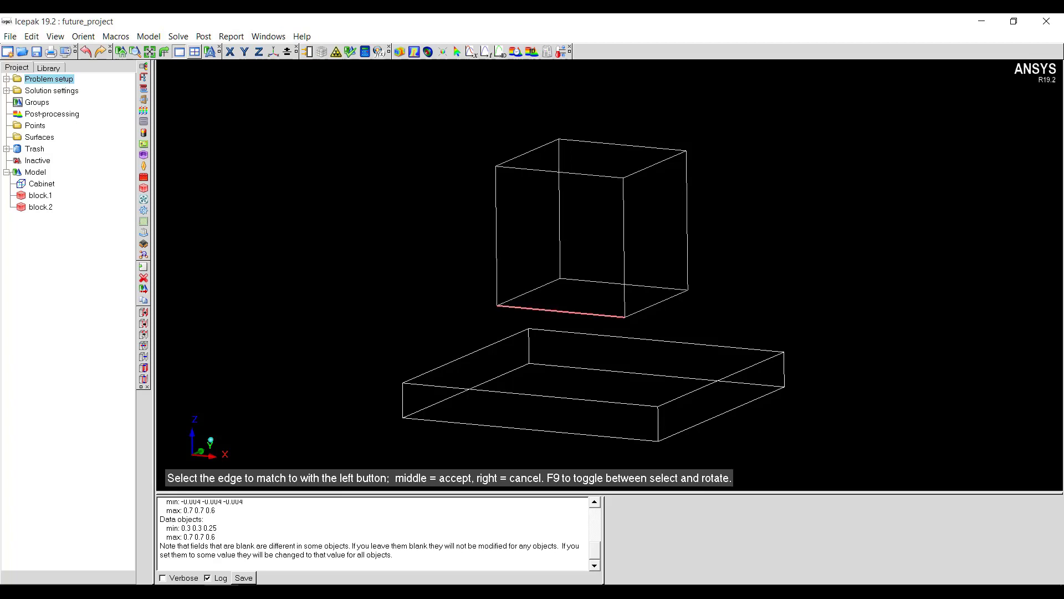
click(509, 392)
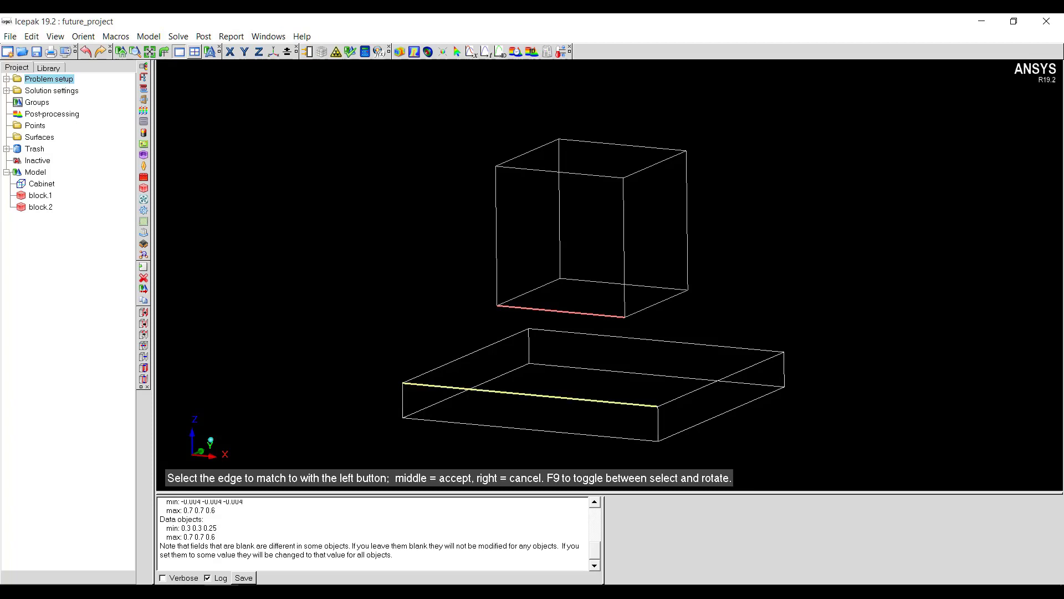
middle_click(509, 393)
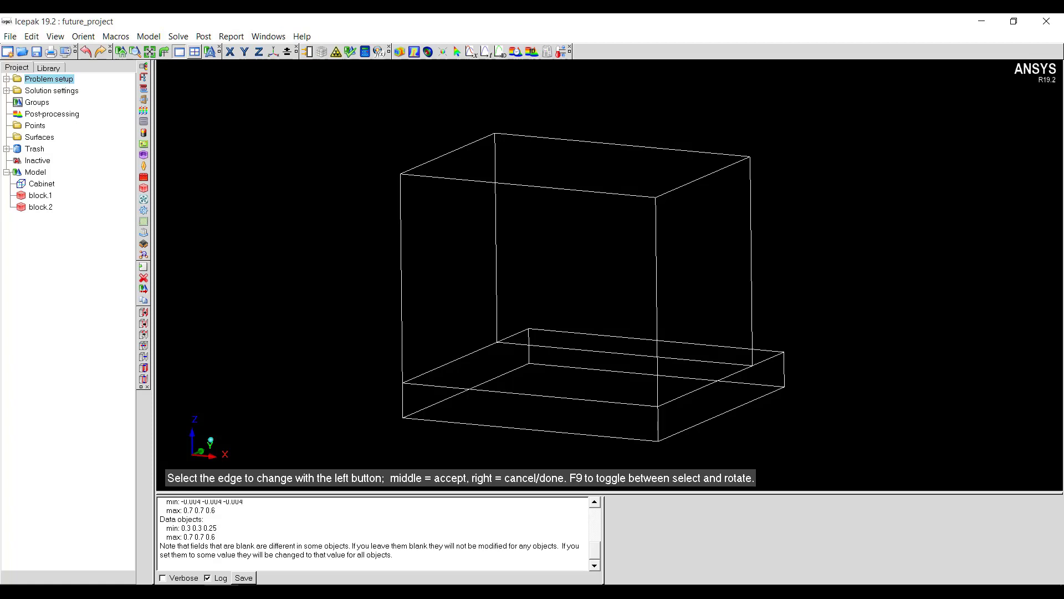
right_click(274, 158)
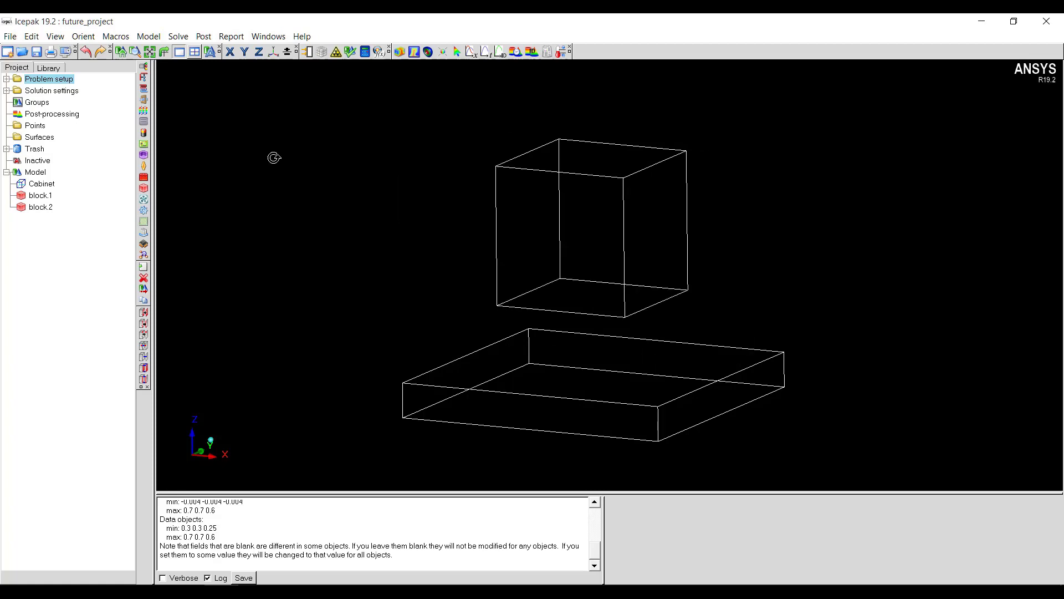